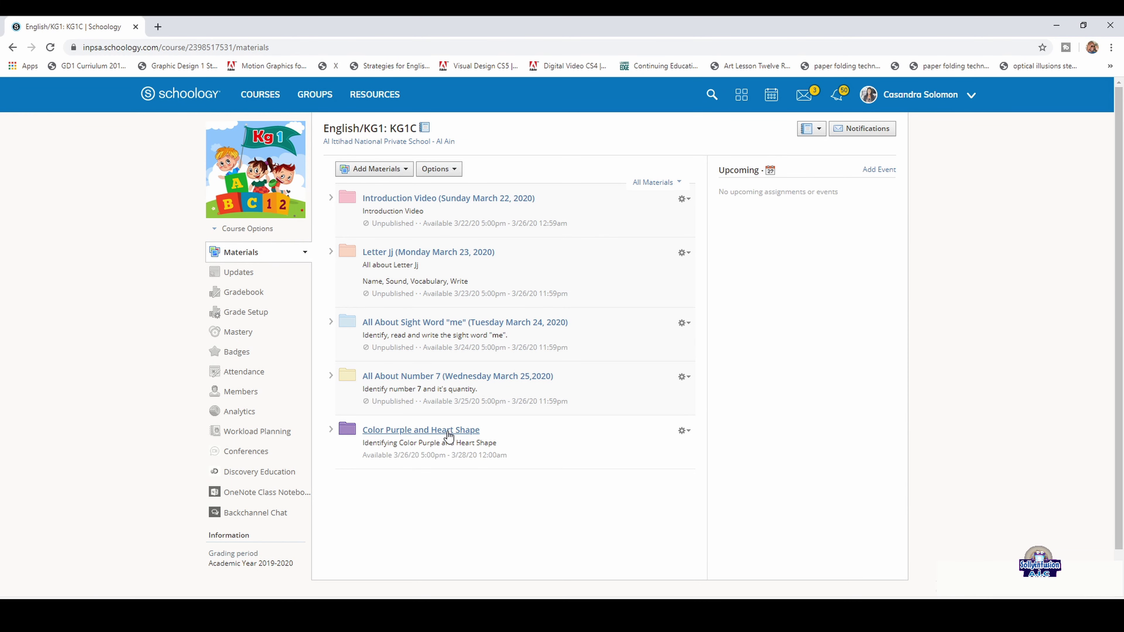
Open the Color Purple and Heart Shape folder and show the Add Materials options
left_click(447, 430)
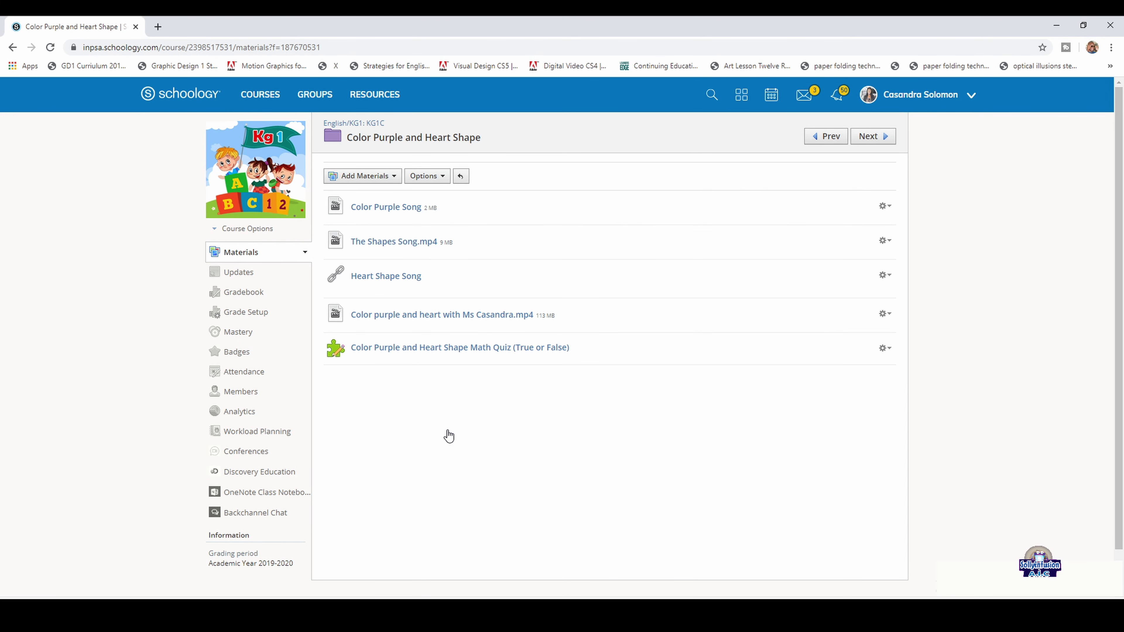
left_click(392, 179)
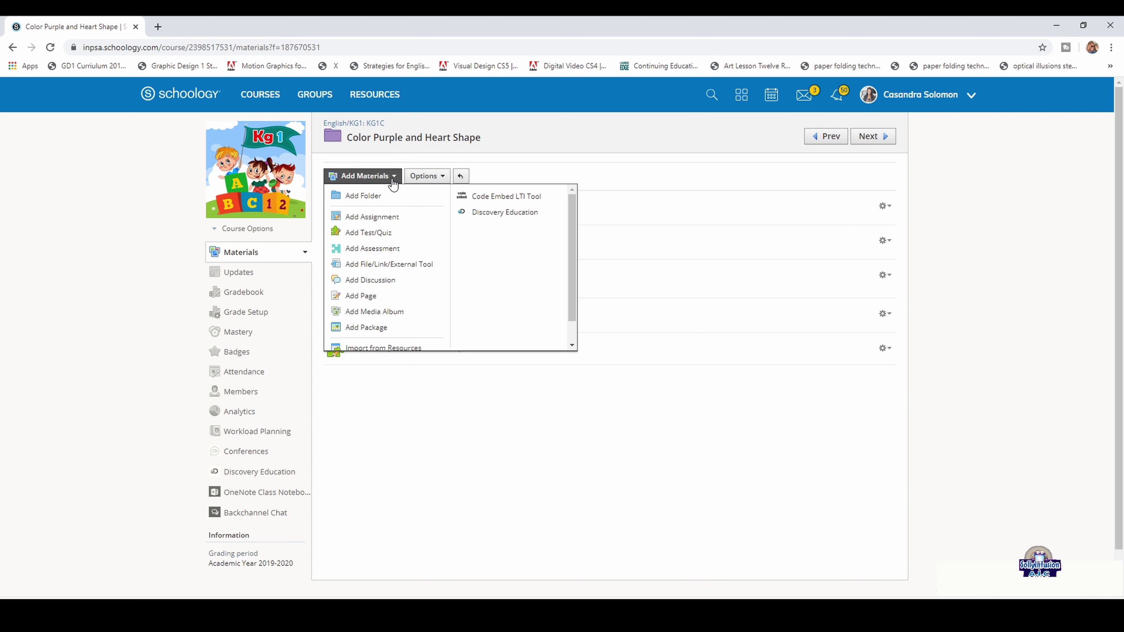
Start a new assessment named 'Number 6 Matching Assessment' due March 27
left_click(376, 249)
left_click(497, 184)
type("Number ")
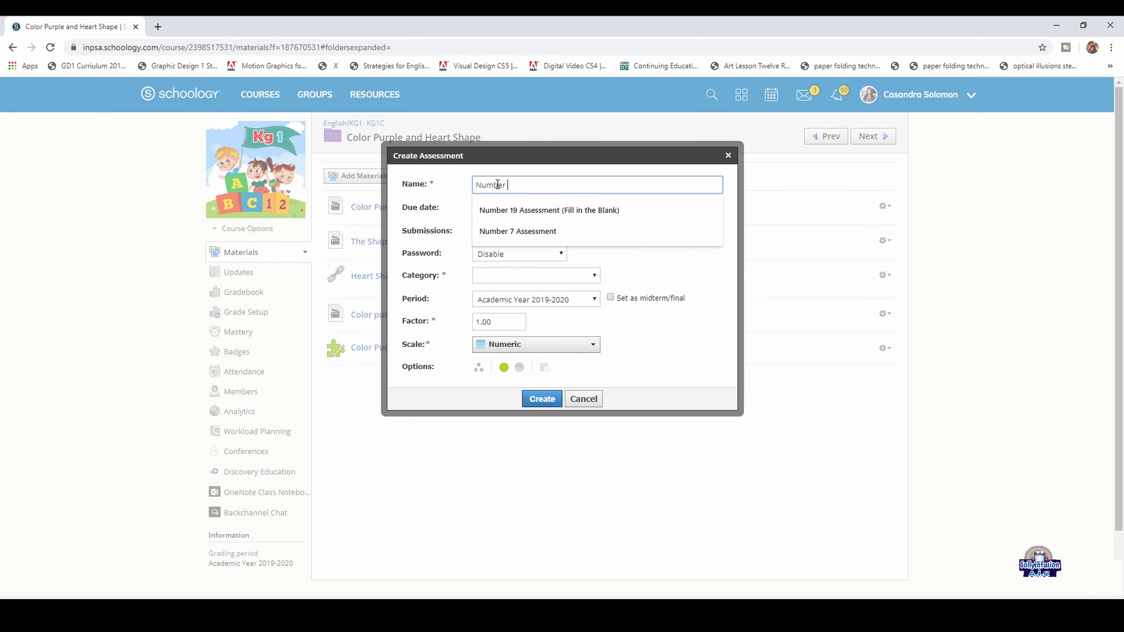
type("6")
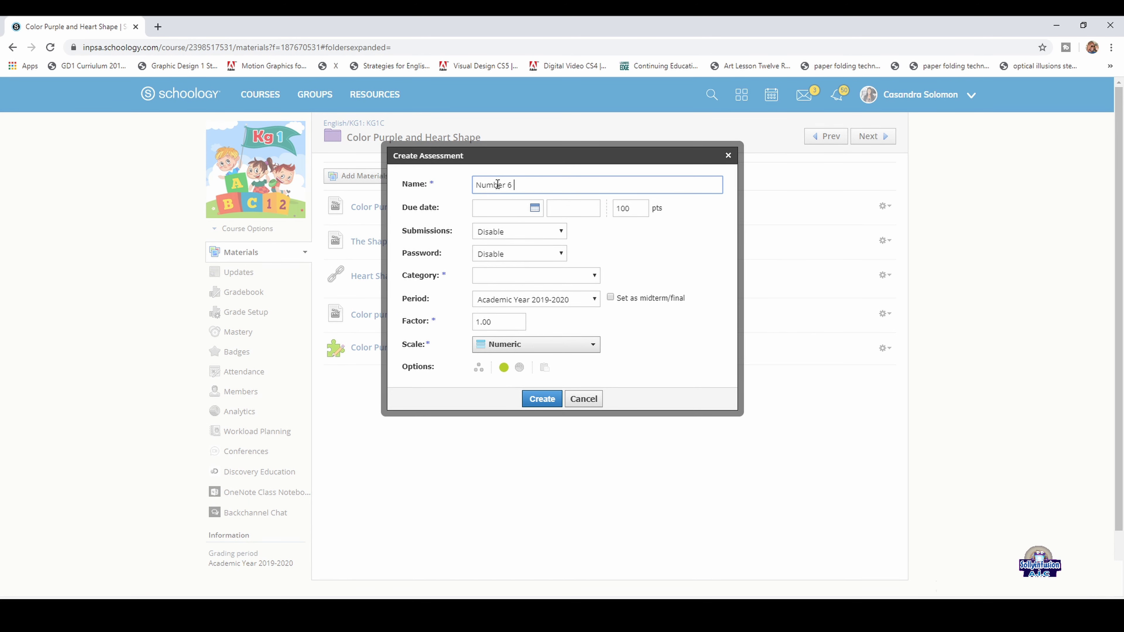
type(" Matching Assessment")
left_click(536, 209)
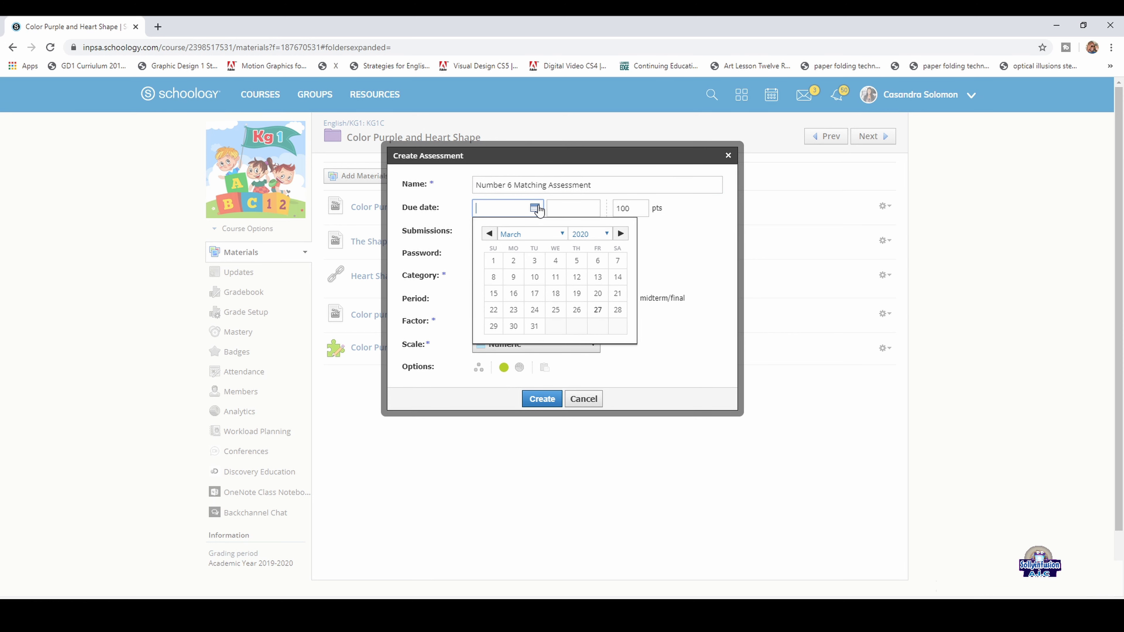
left_click(598, 310)
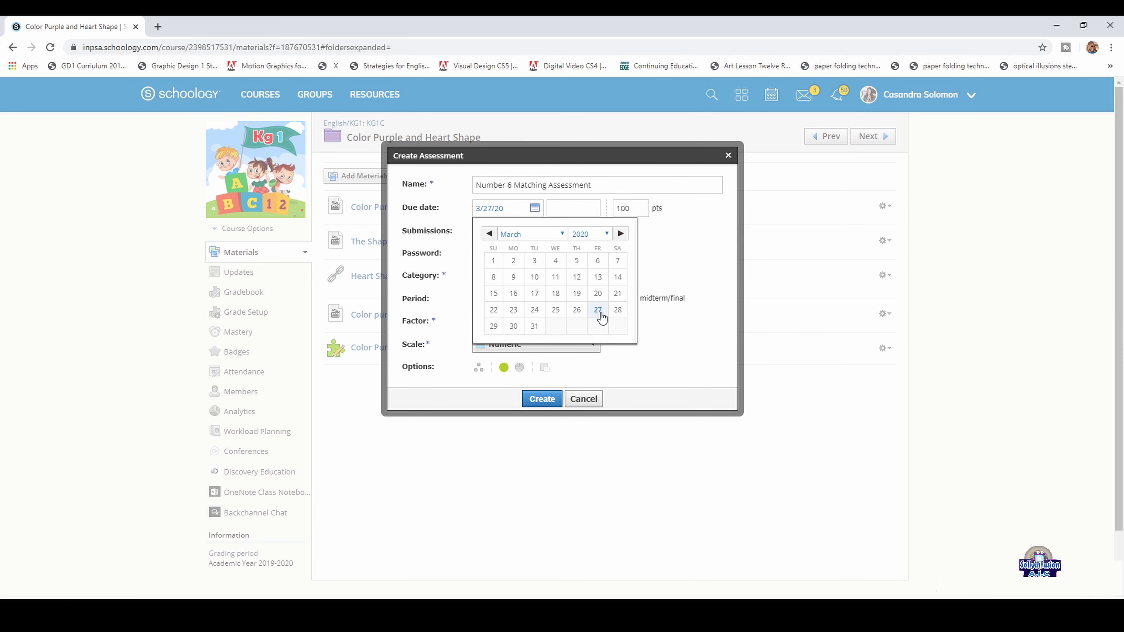
Make it worth 2 points, enable submissions, use the Assessment category, and create it
double_click(627, 208)
type("2")
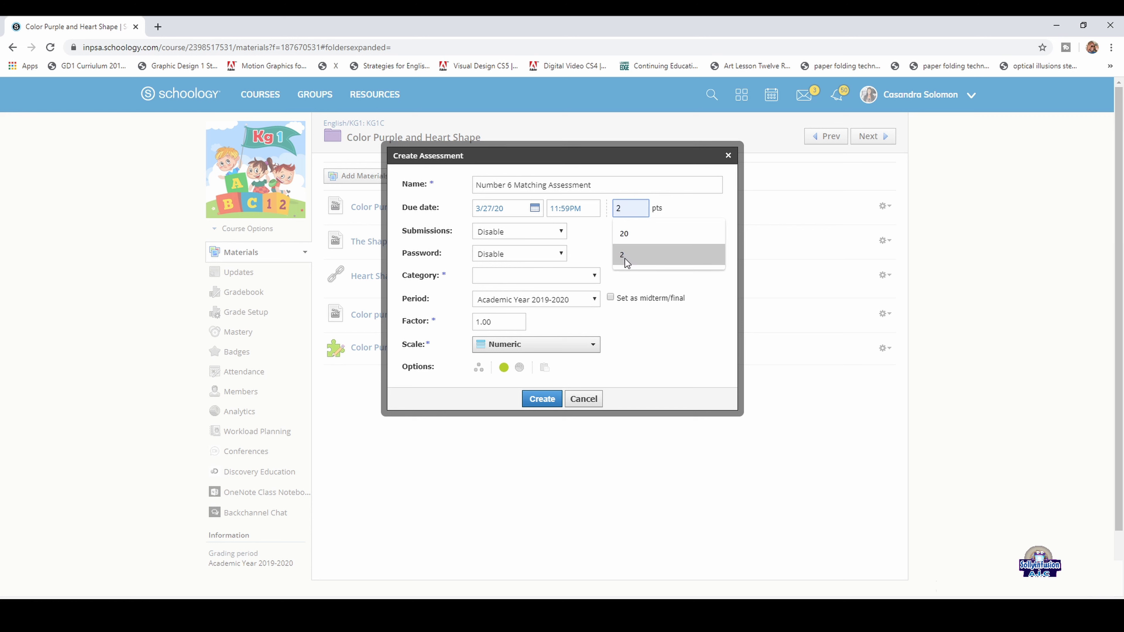
left_click(624, 258)
left_click(549, 238)
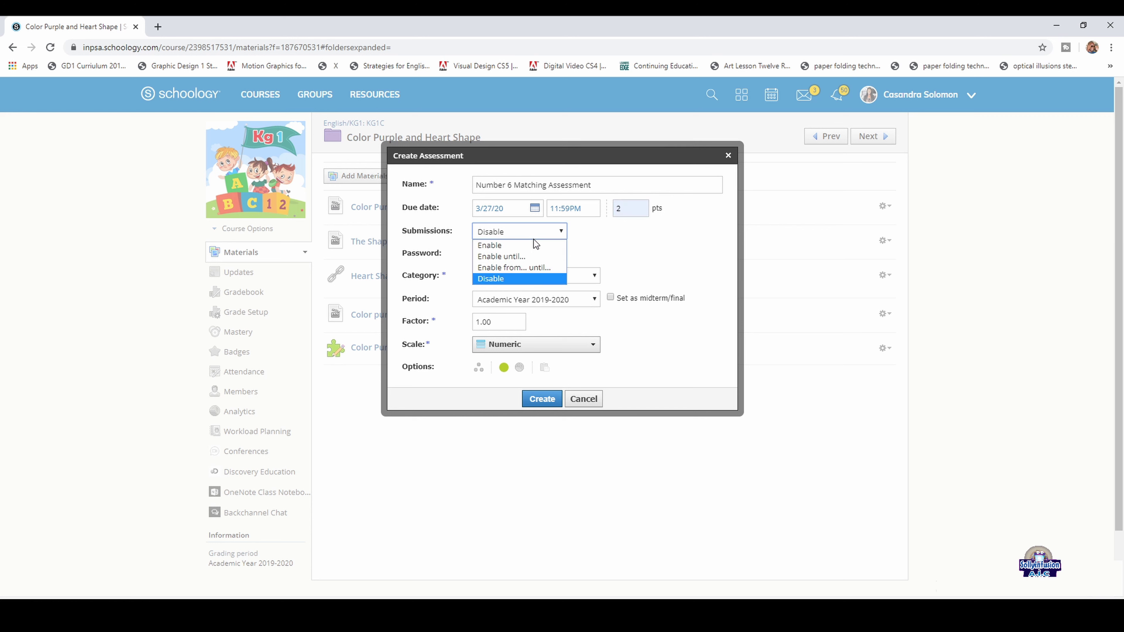
left_click(524, 246)
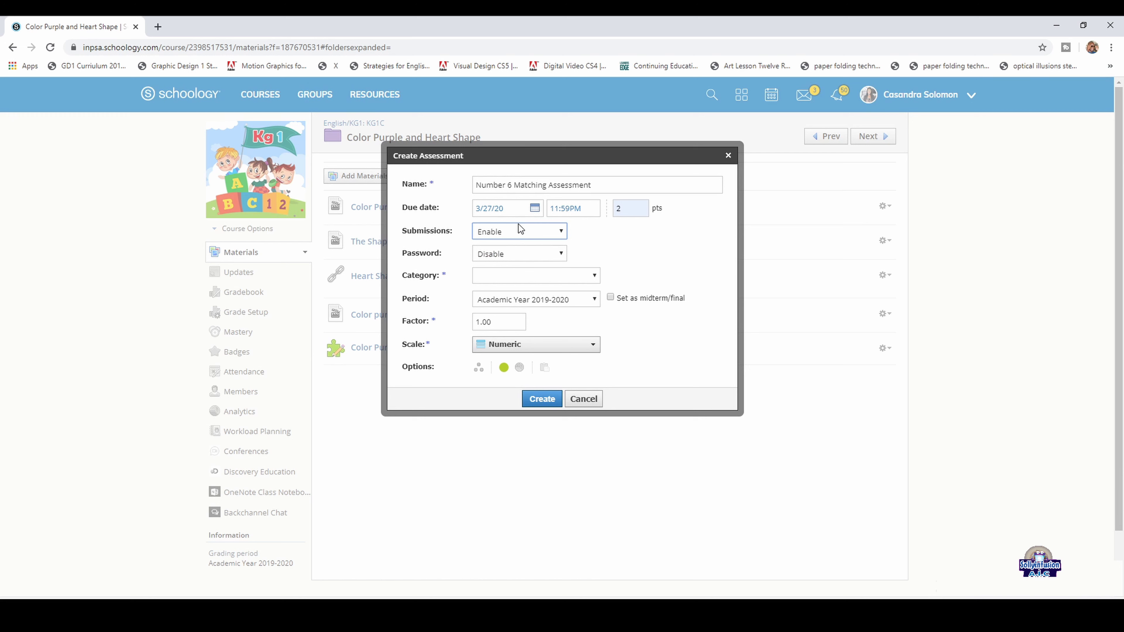
left_click(492, 271)
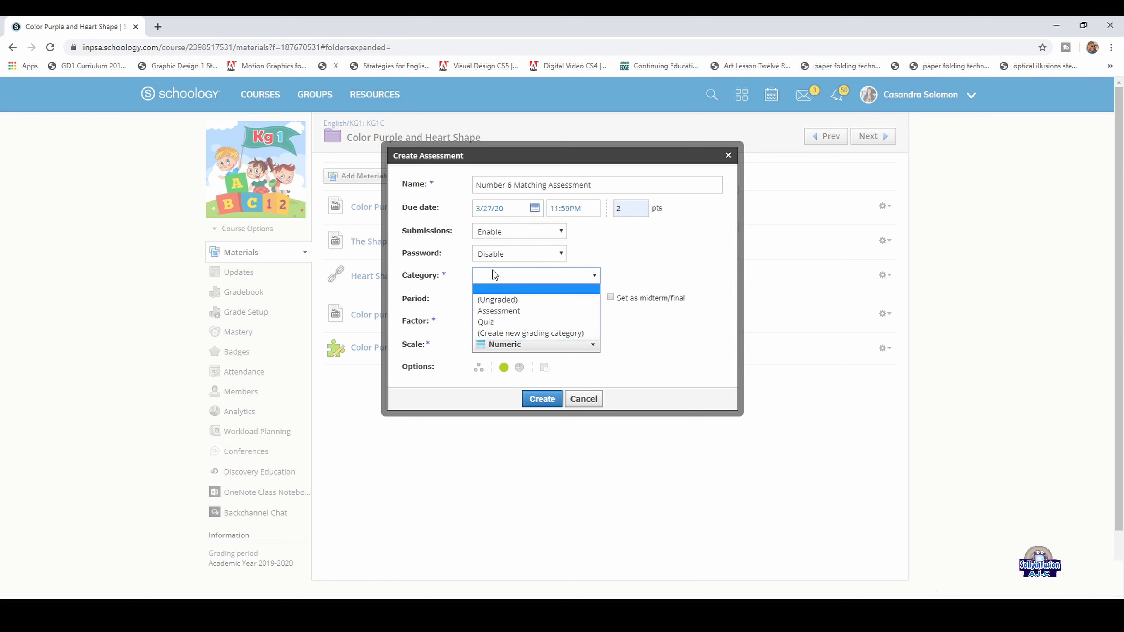
left_click(497, 311)
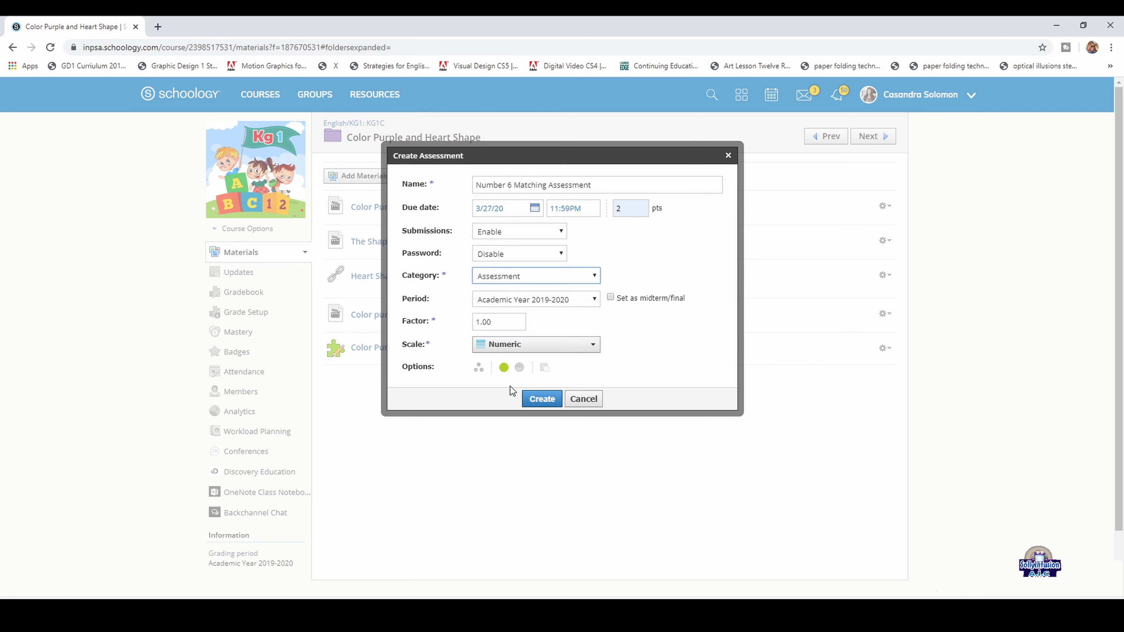
left_click(535, 400)
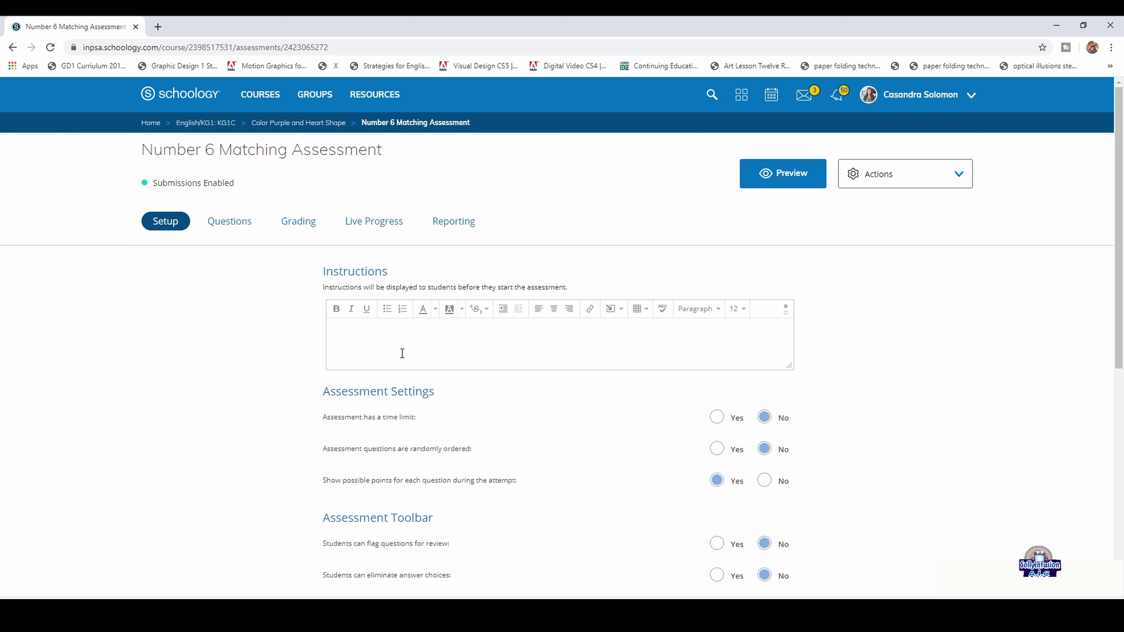
Type 'Match the correct objects to the correct number.' as bold 24-point instructions
left_click(336, 309)
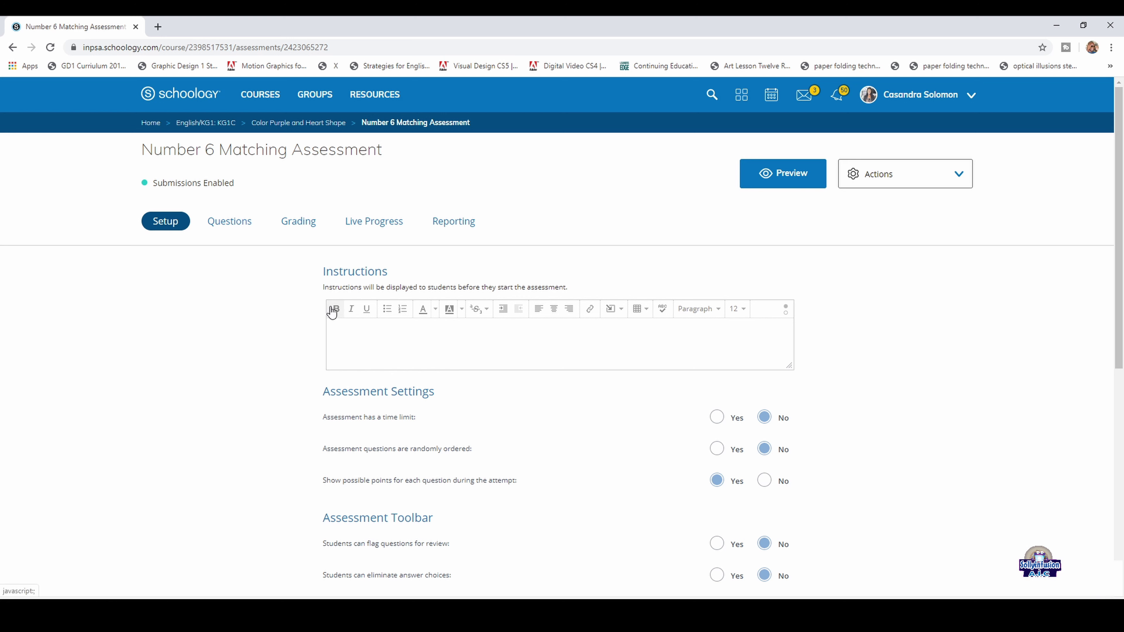
left_click(738, 309)
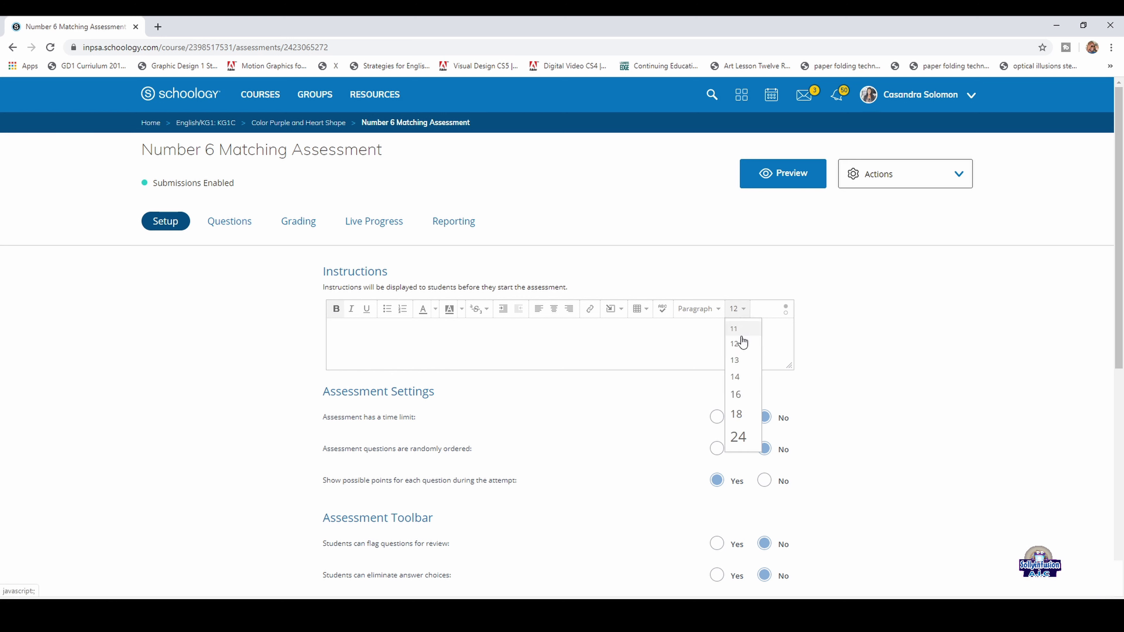
left_click(742, 436)
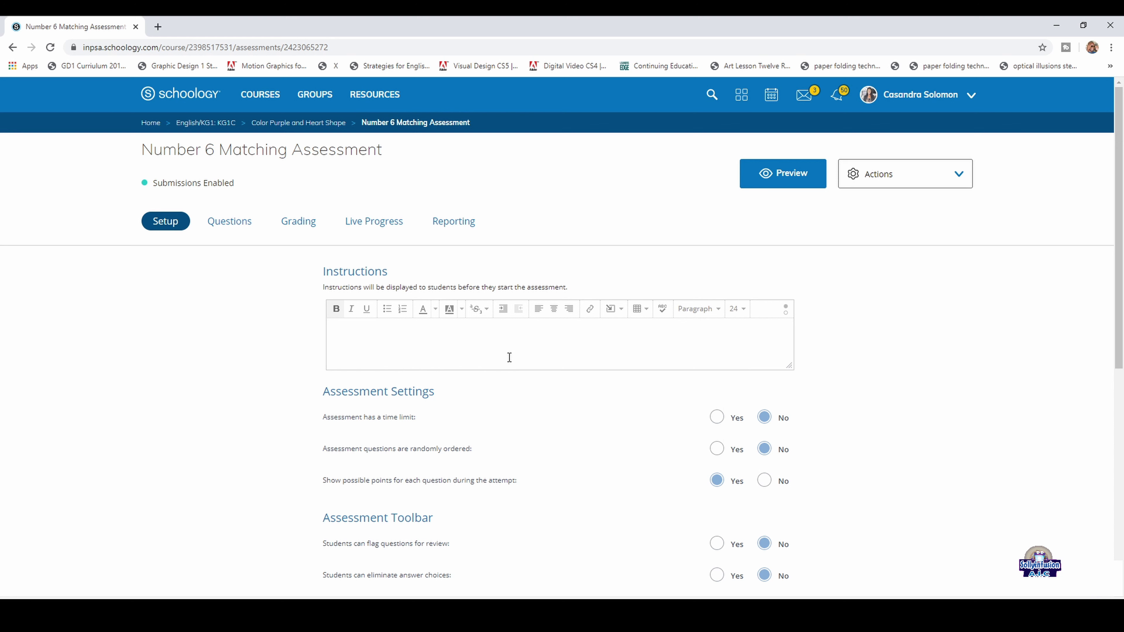
type("Match the cor")
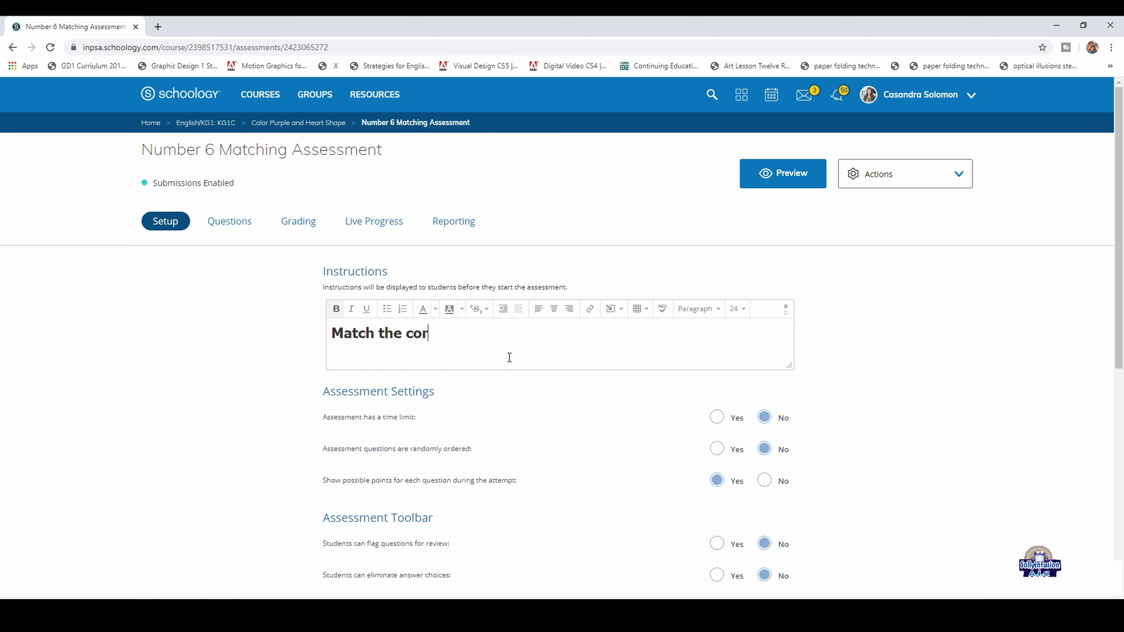
type("rect objects to the correct number.")
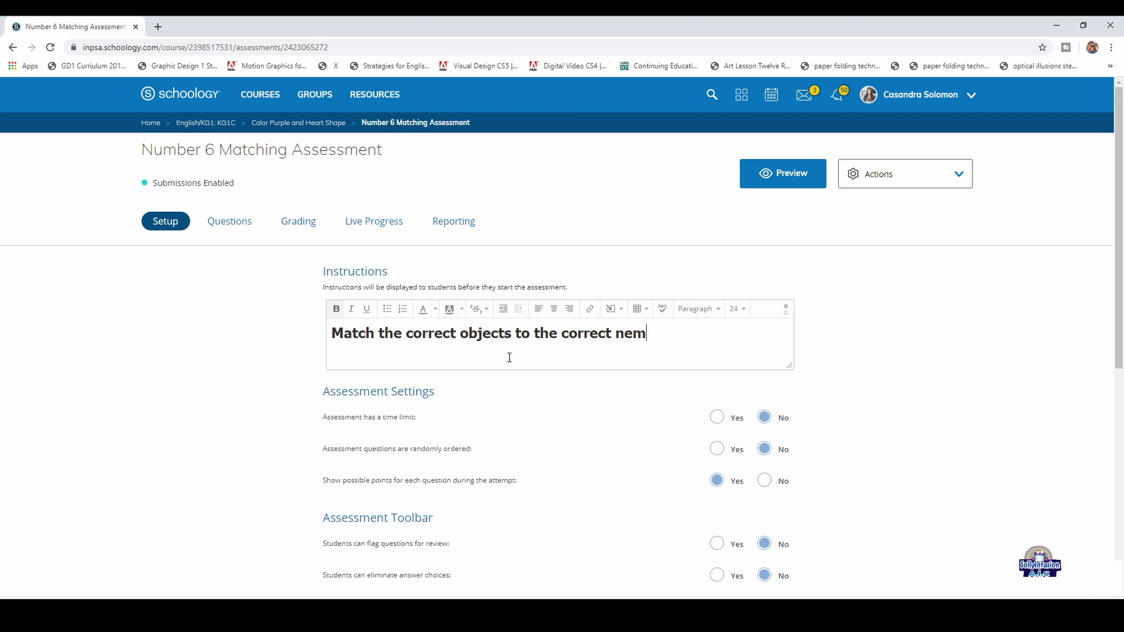
Select the word 'Match' in the instructions
left_click_drag(353, 346, 344, 347)
left_click(736, 308)
left_click(376, 344)
left_click(508, 357)
left_click_drag(348, 335, 348, 335)
double_click(353, 334)
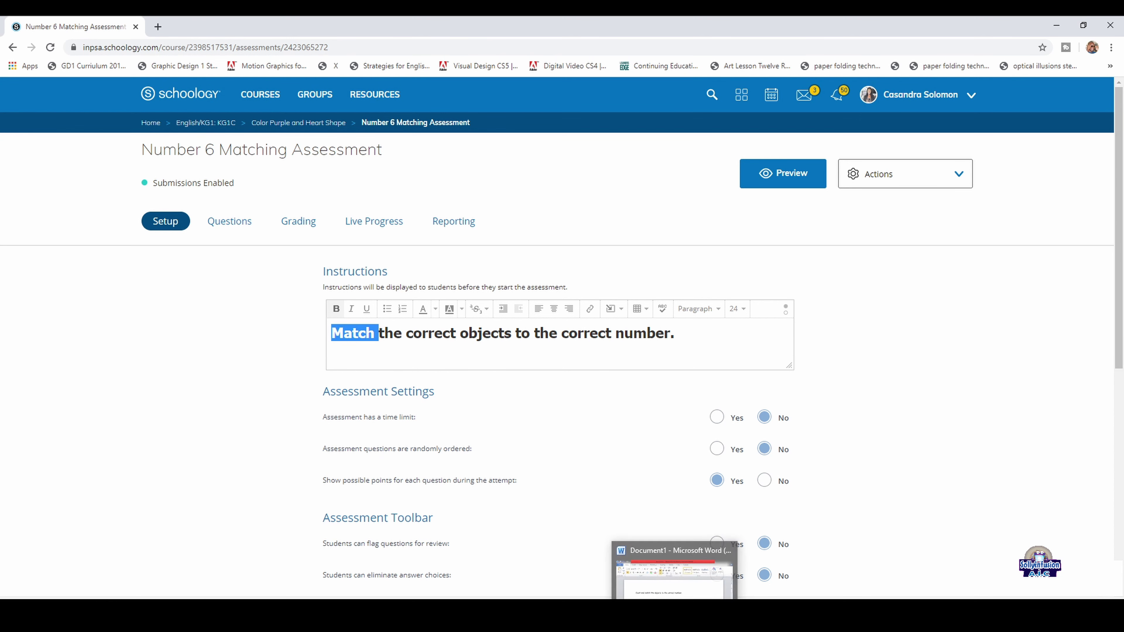
Paste the instruction sentence into Word over the old line and set it in Comic Sans MS
left_click(676, 570)
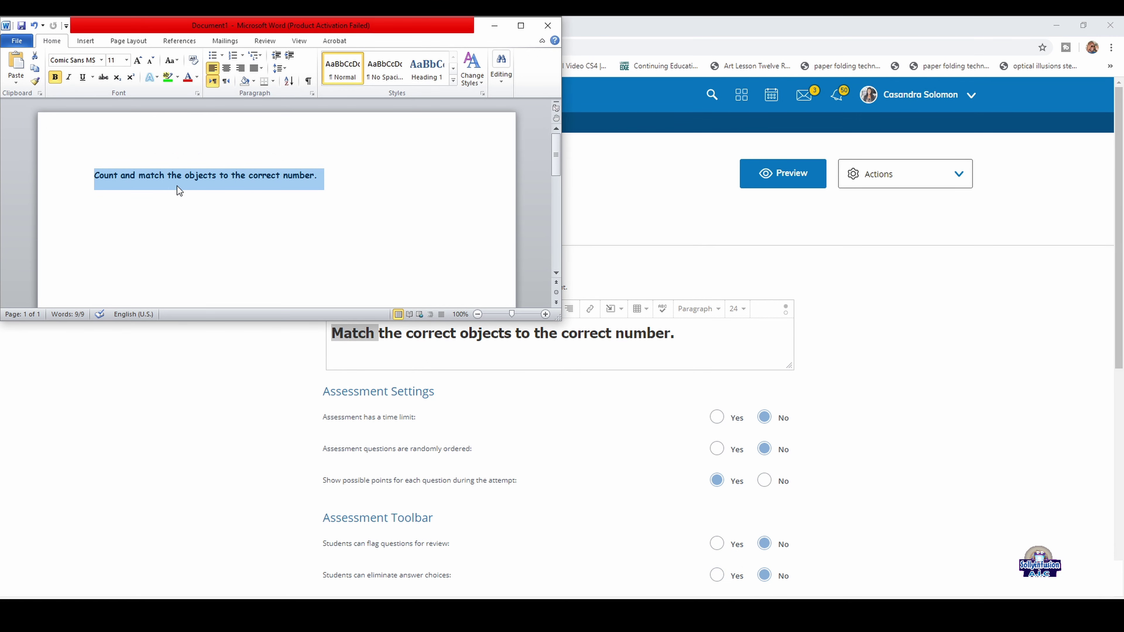
type("Match the correct objects to the correct number.")
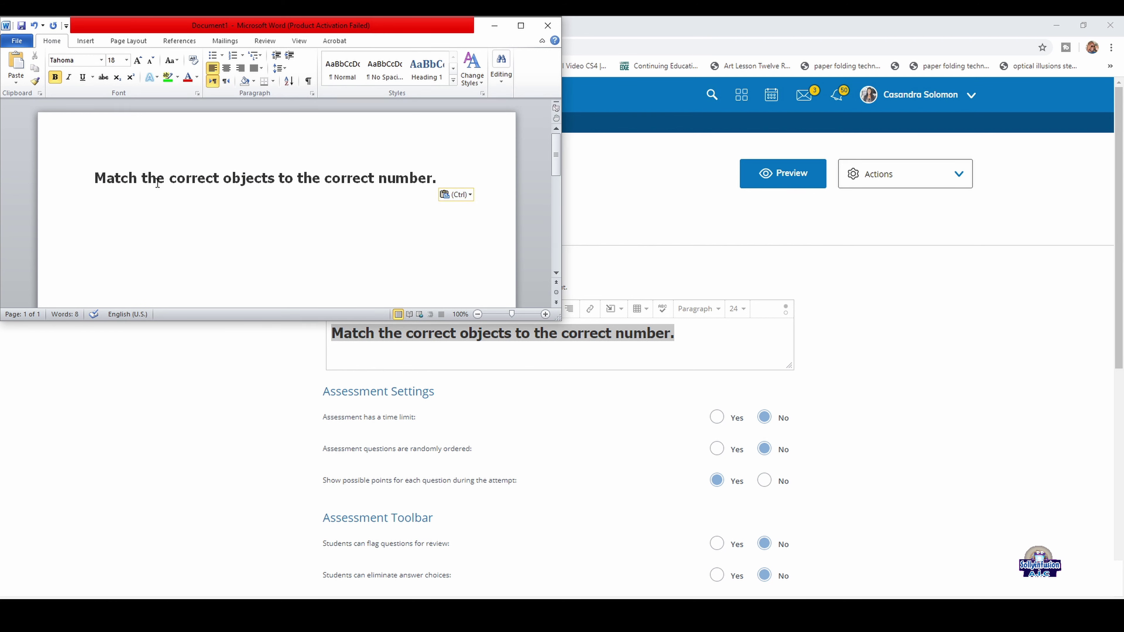
triple_click(157, 183)
key("ctrl+c")
left_click(81, 61)
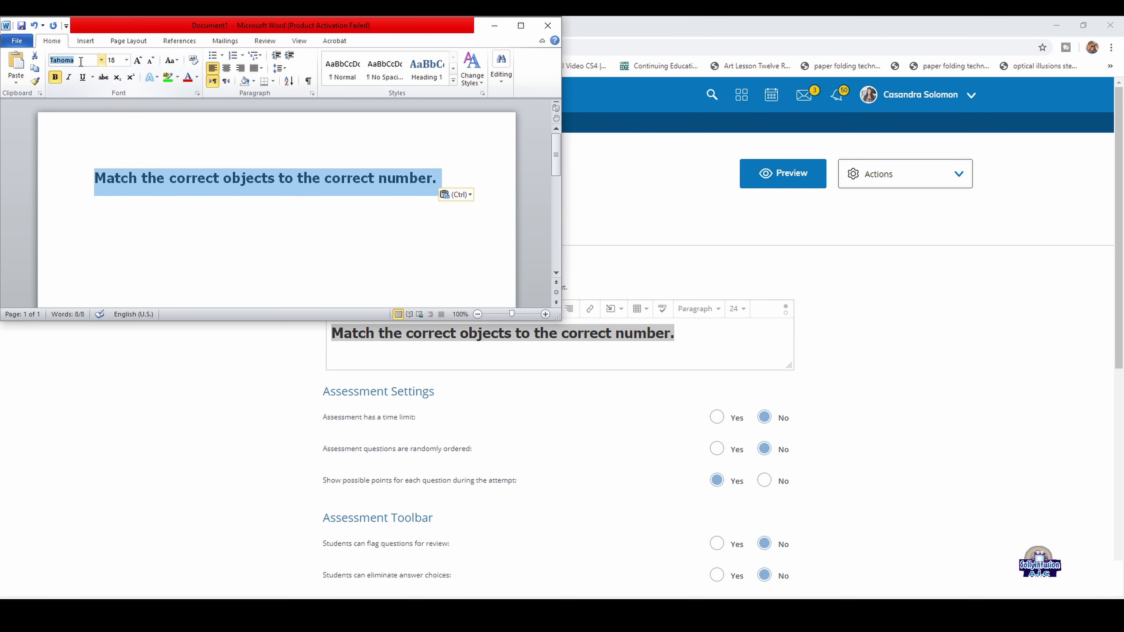
type("Comic Sans MS")
key("Return")
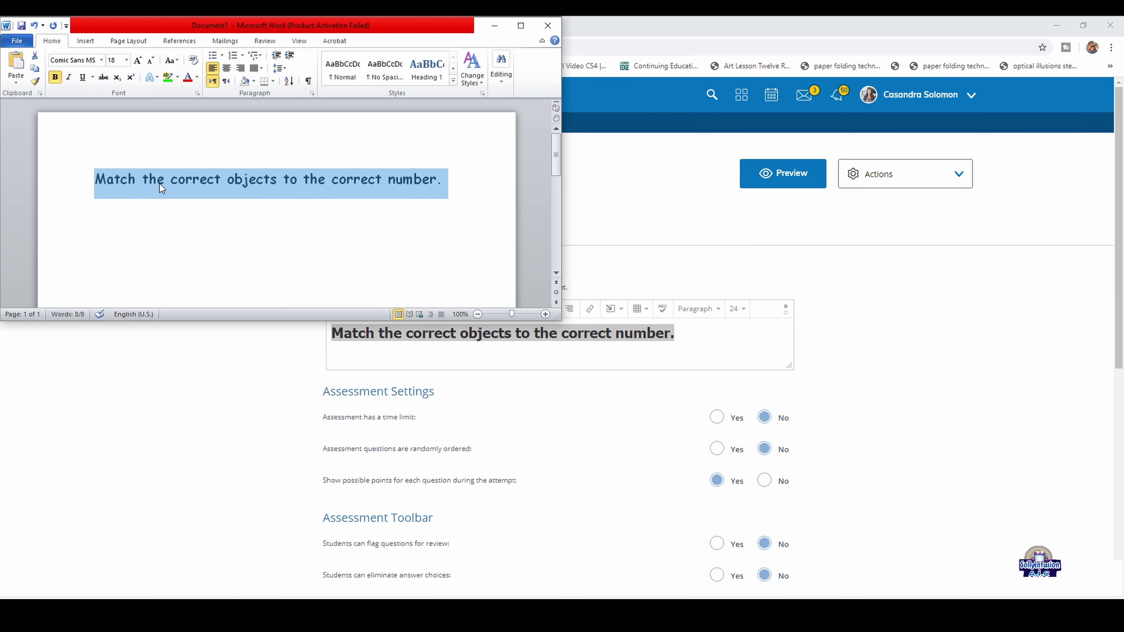
Replace the assessment instructions with the Comic Sans version from Word
left_click(549, 337)
triple_click(549, 336)
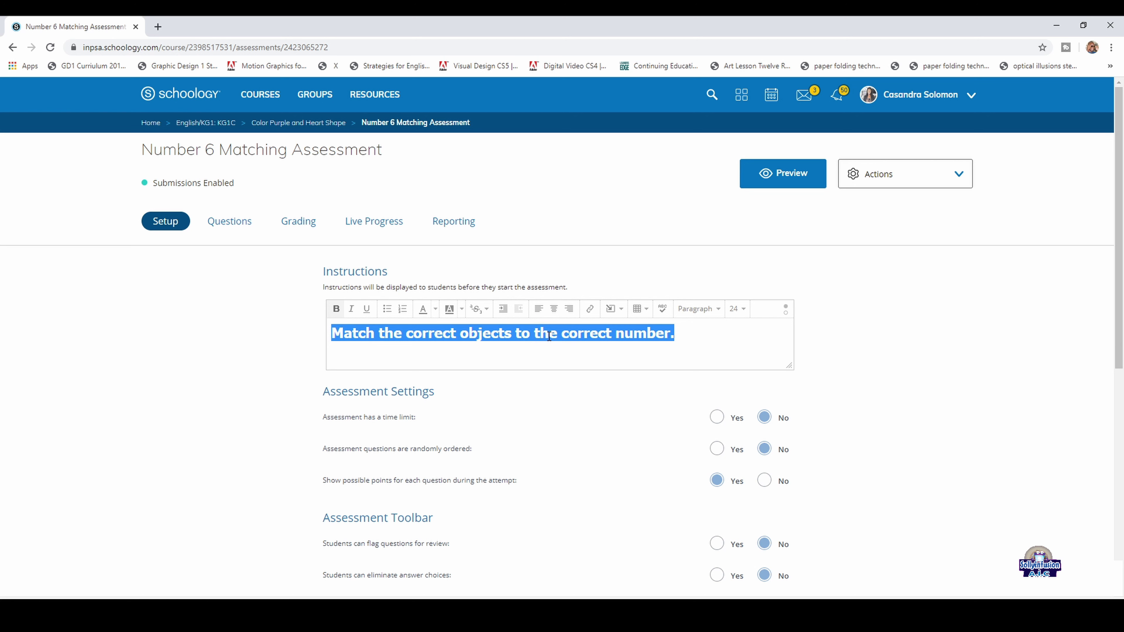
key("ctrl+v")
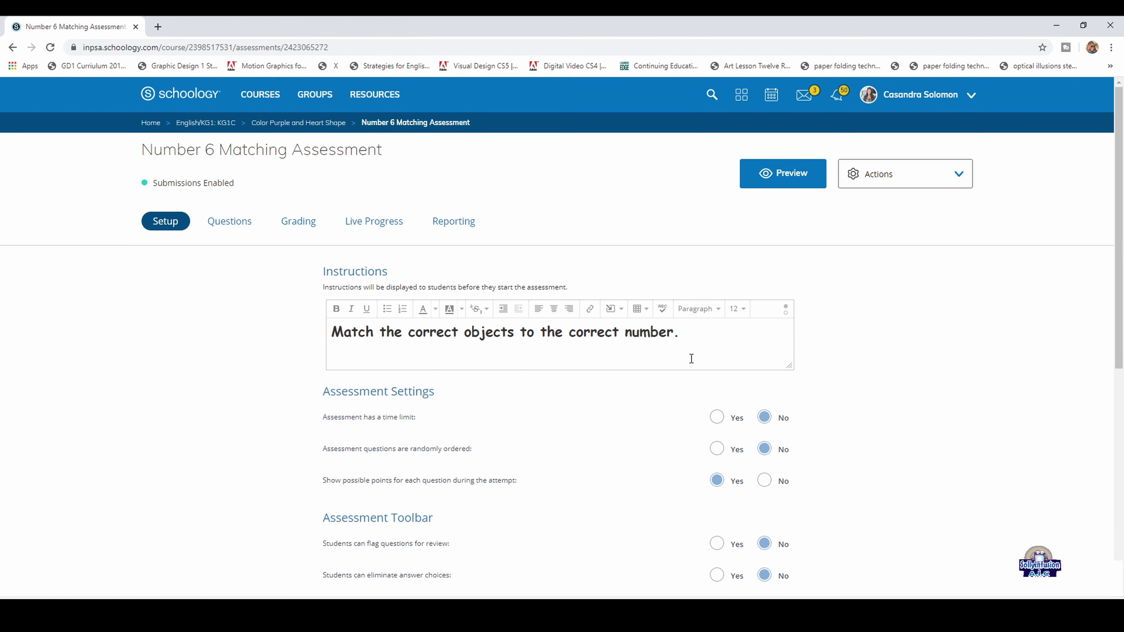
scroll(861, 448, "down", 5)
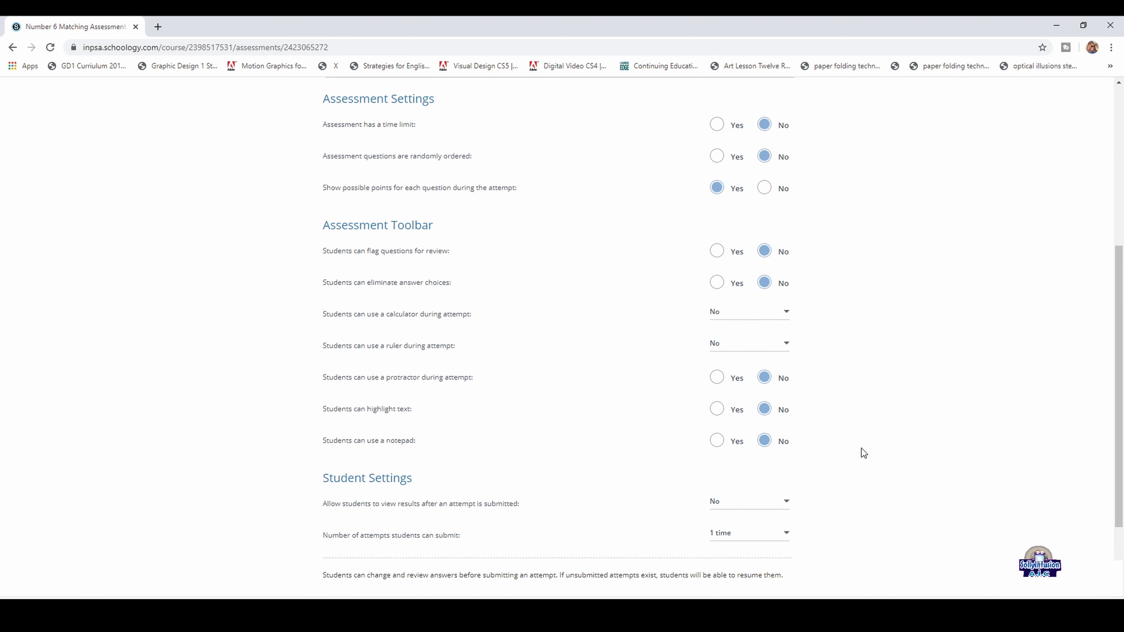
scroll(862, 448, "down", 3)
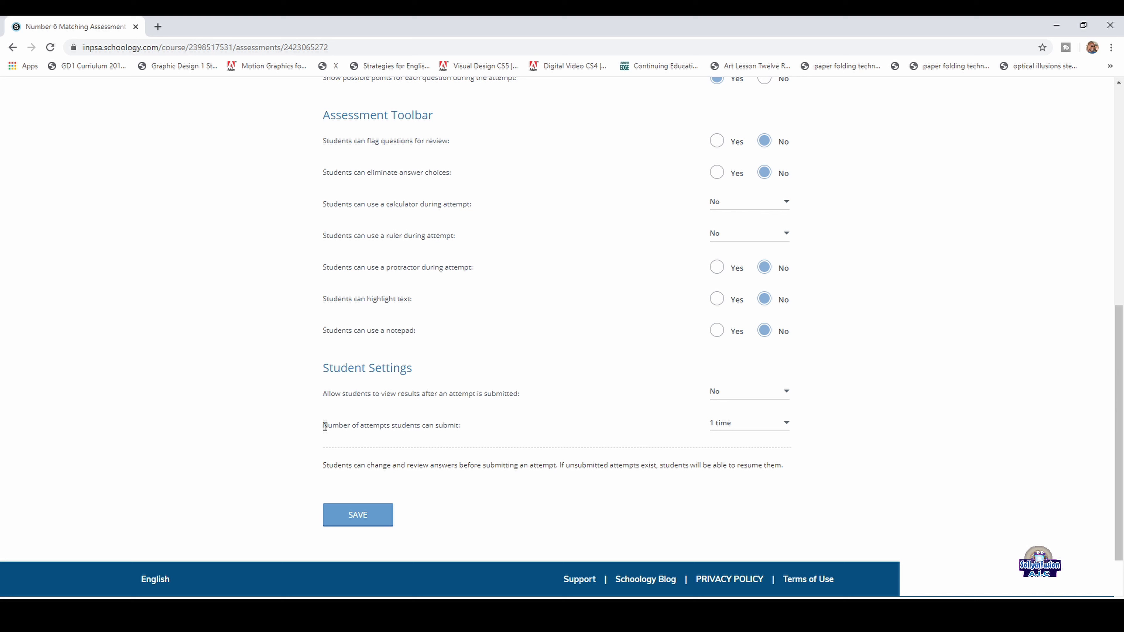
Allow students 3 attempts and save the assessment settings
left_click_drag(325, 426, 457, 425)
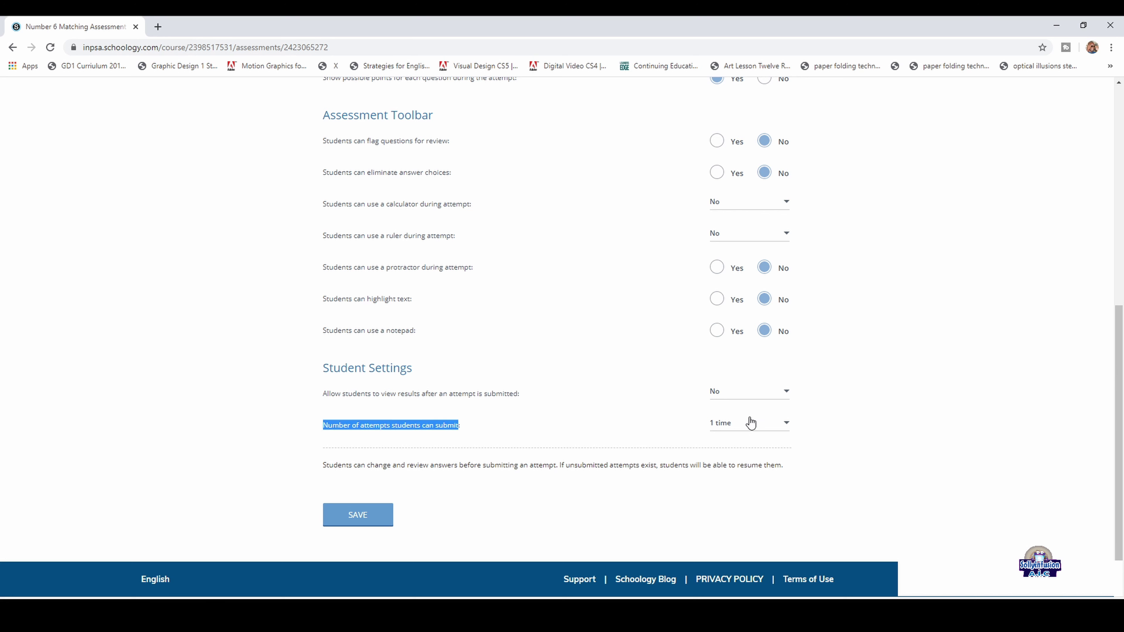
left_click(761, 424)
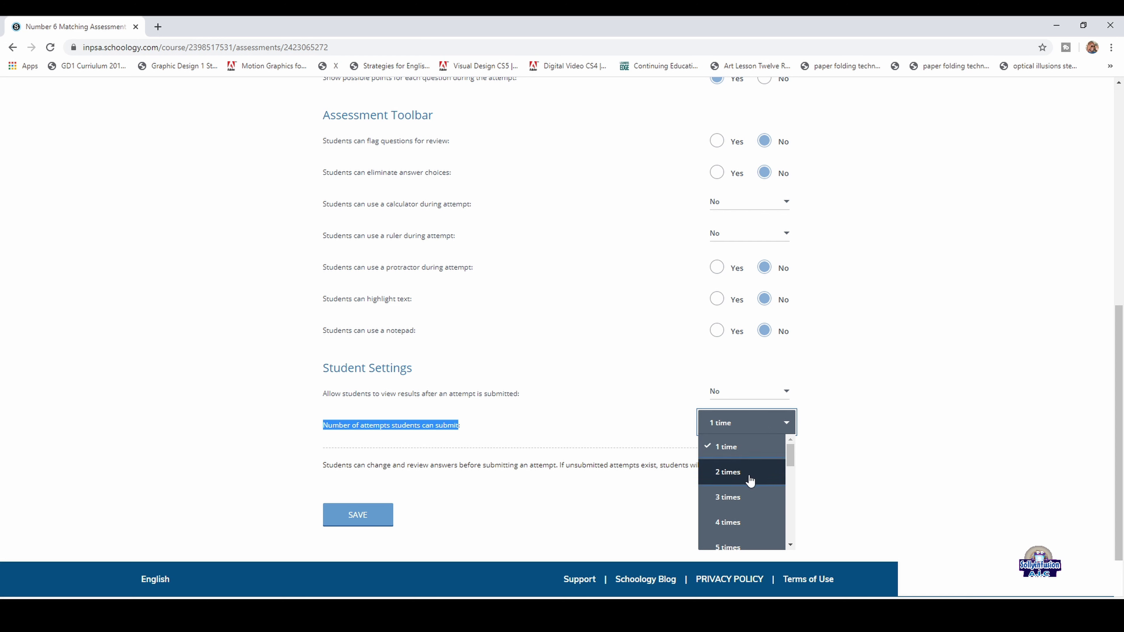
left_click(749, 497)
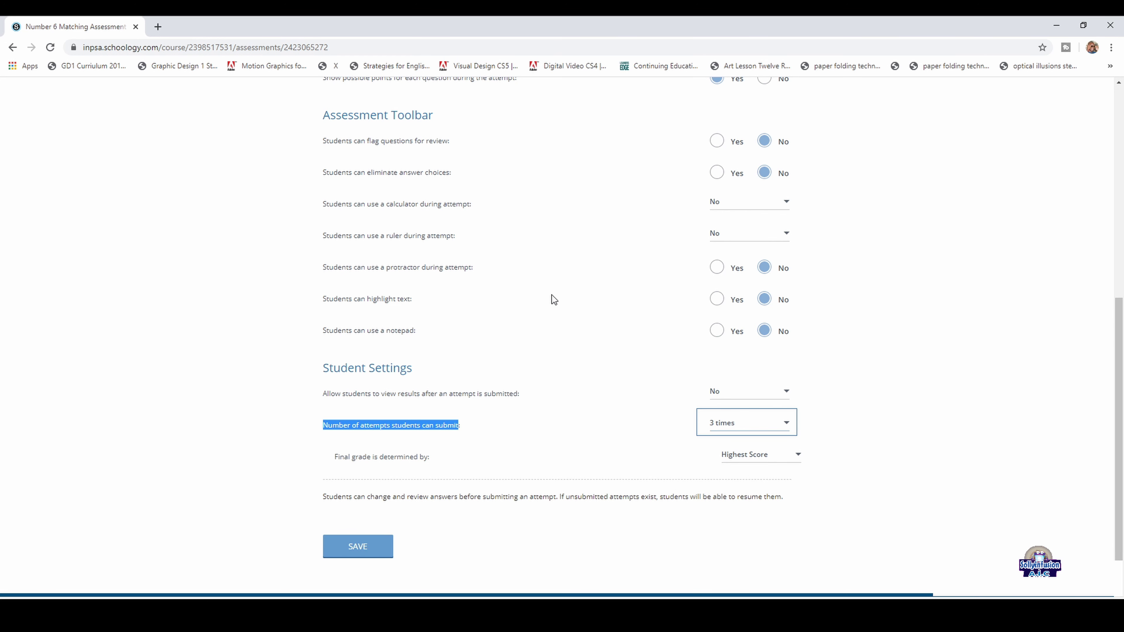
scroll(551, 294, "up", 3)
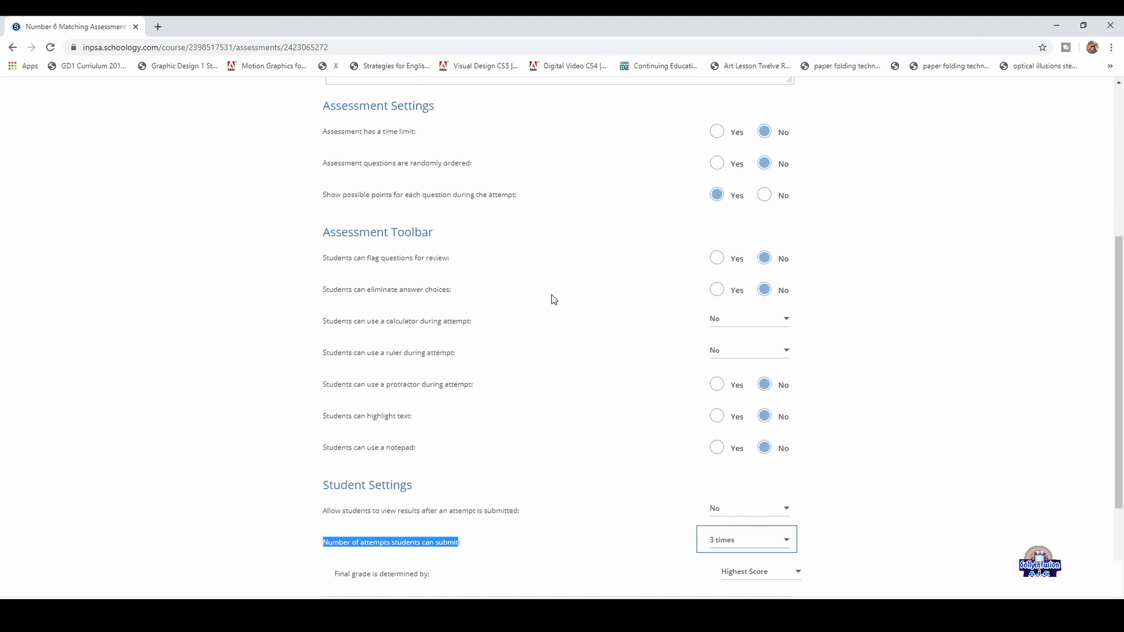
scroll(551, 295, "down", 3)
scroll(551, 294, "up", 2)
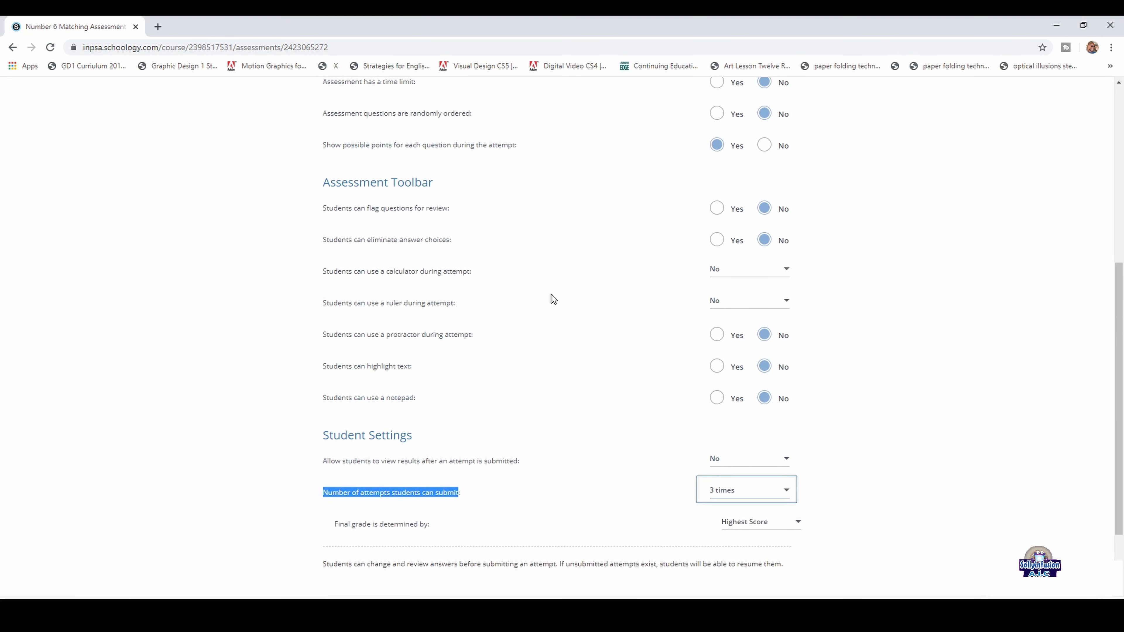
scroll(550, 295, "down", 2)
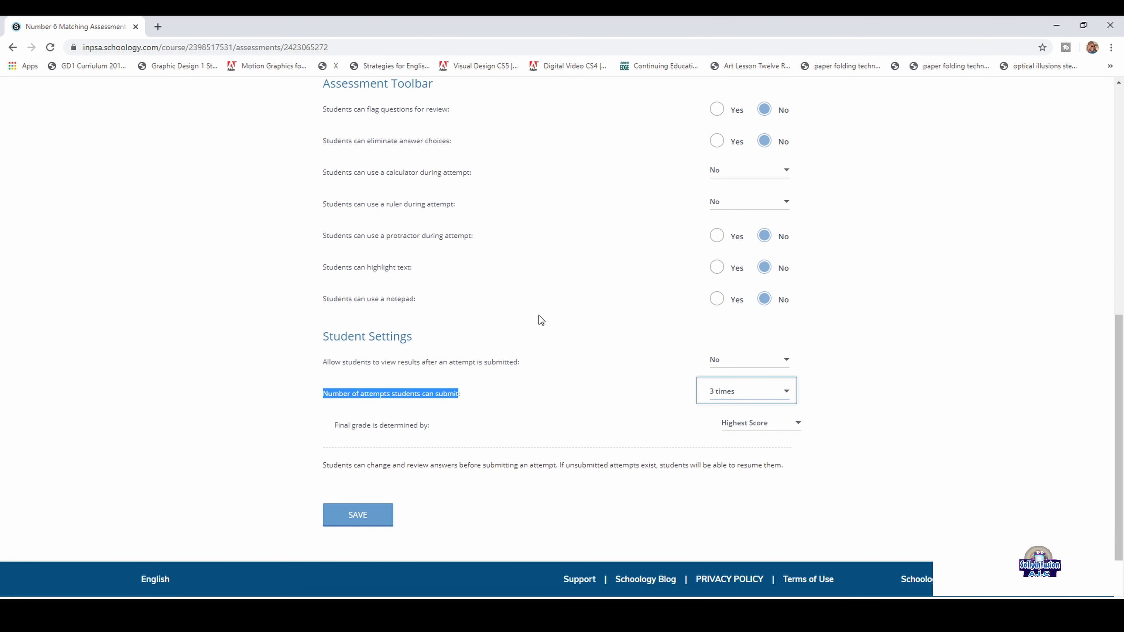
left_click(380, 526)
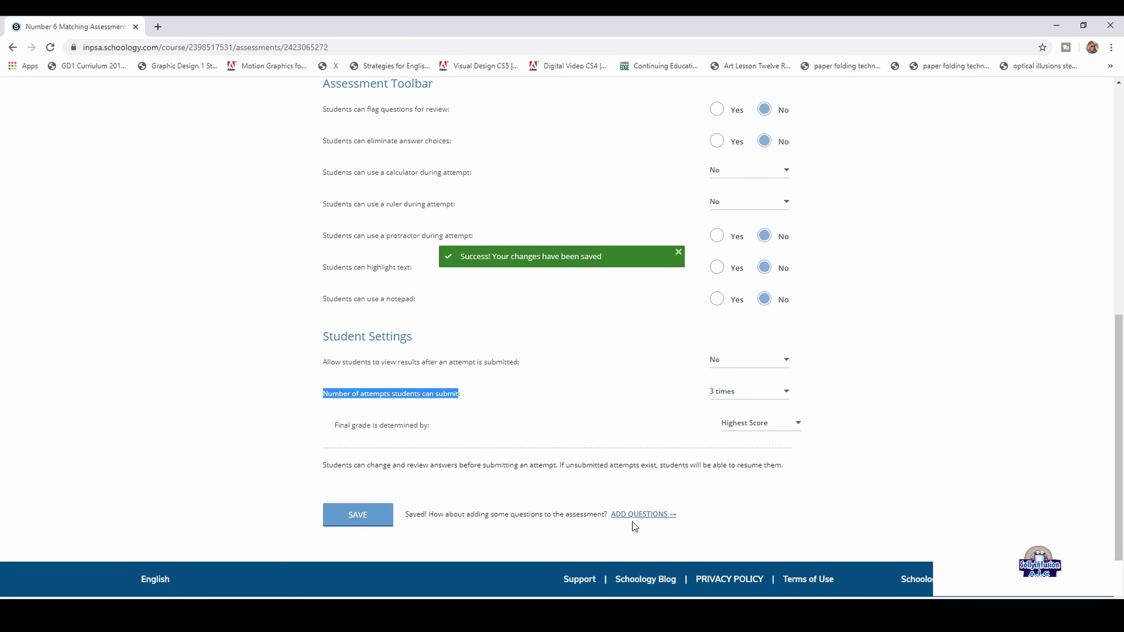
Add a matching question and delete its third and fourth prompt and answer rows
left_click(644, 514)
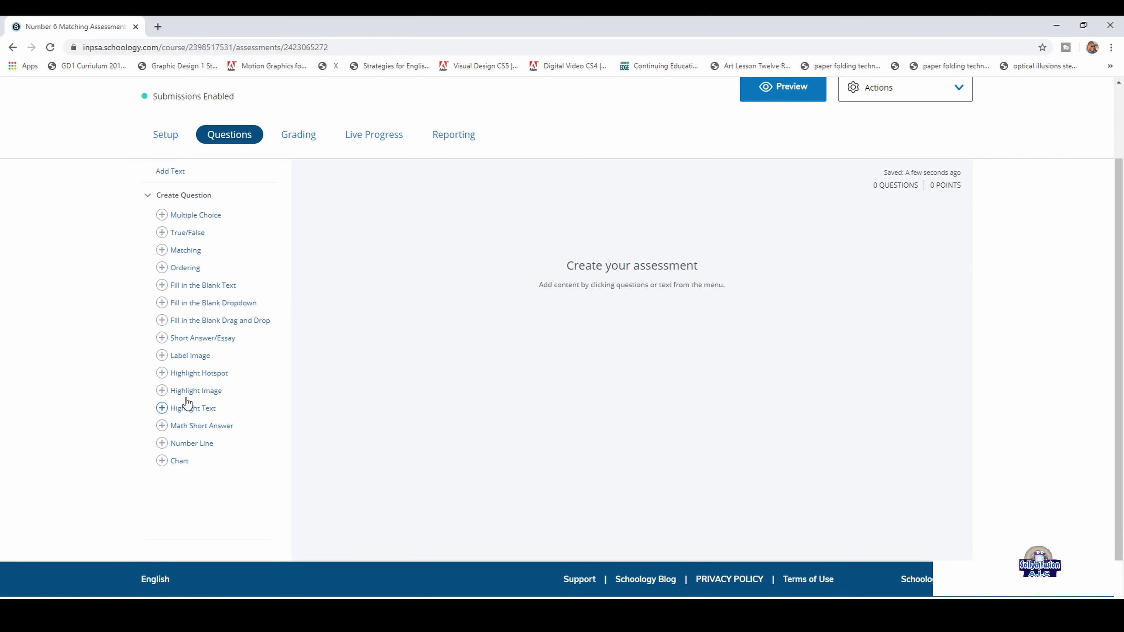
left_click(191, 251)
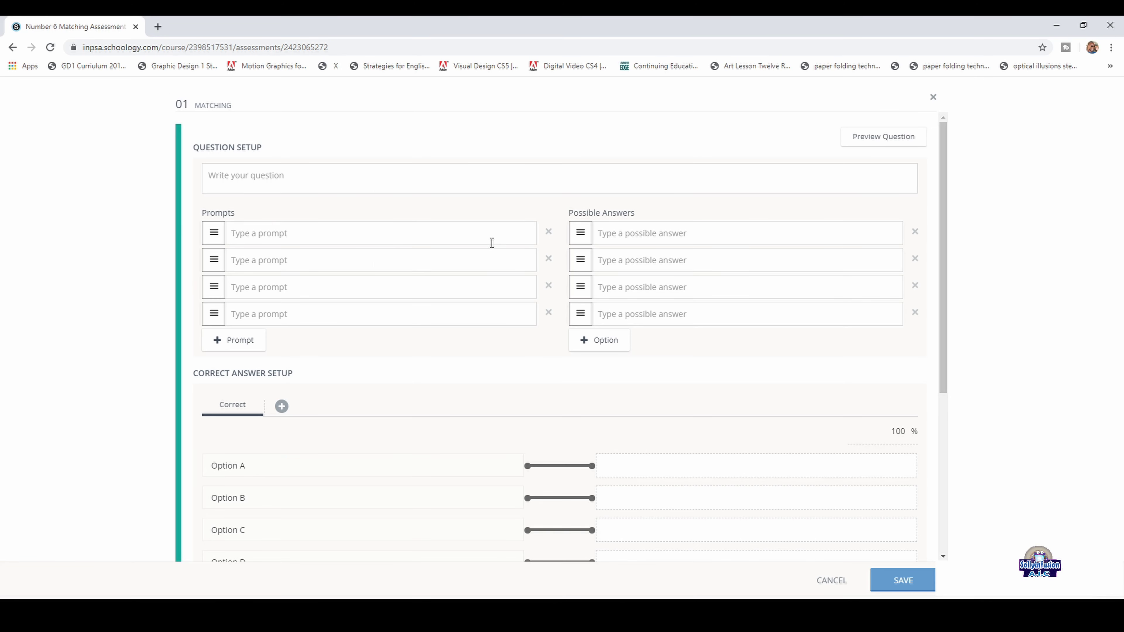
left_click(548, 313)
left_click(548, 287)
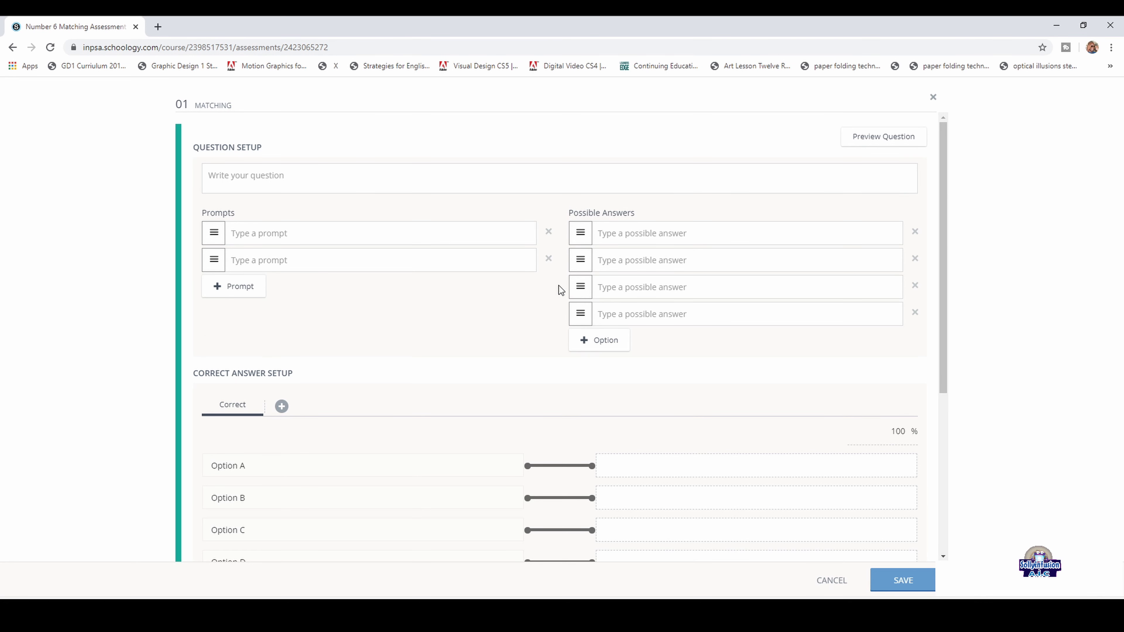
left_click(914, 313)
left_click(915, 286)
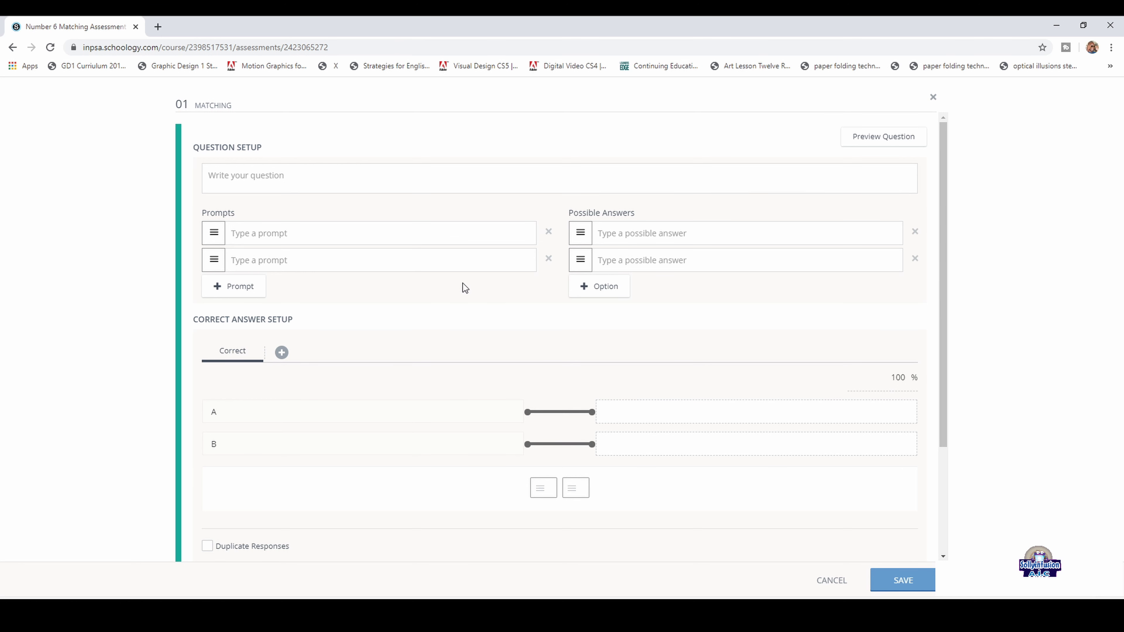
left_click(312, 177)
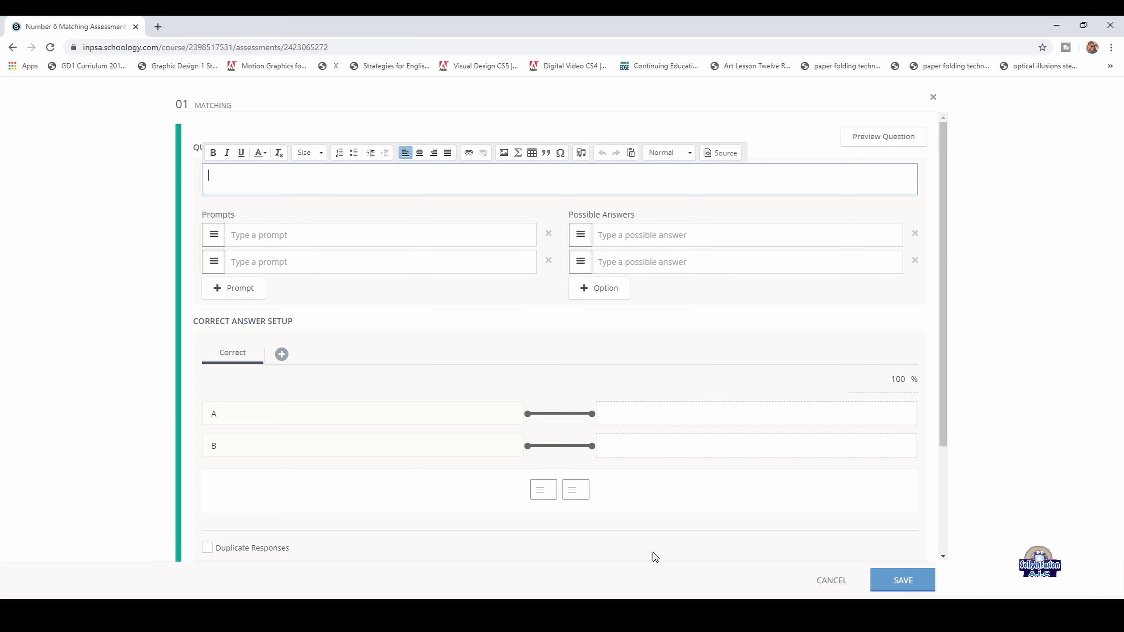
Paste the sentence copied from Word into the matching question box
key("alt+Tab")
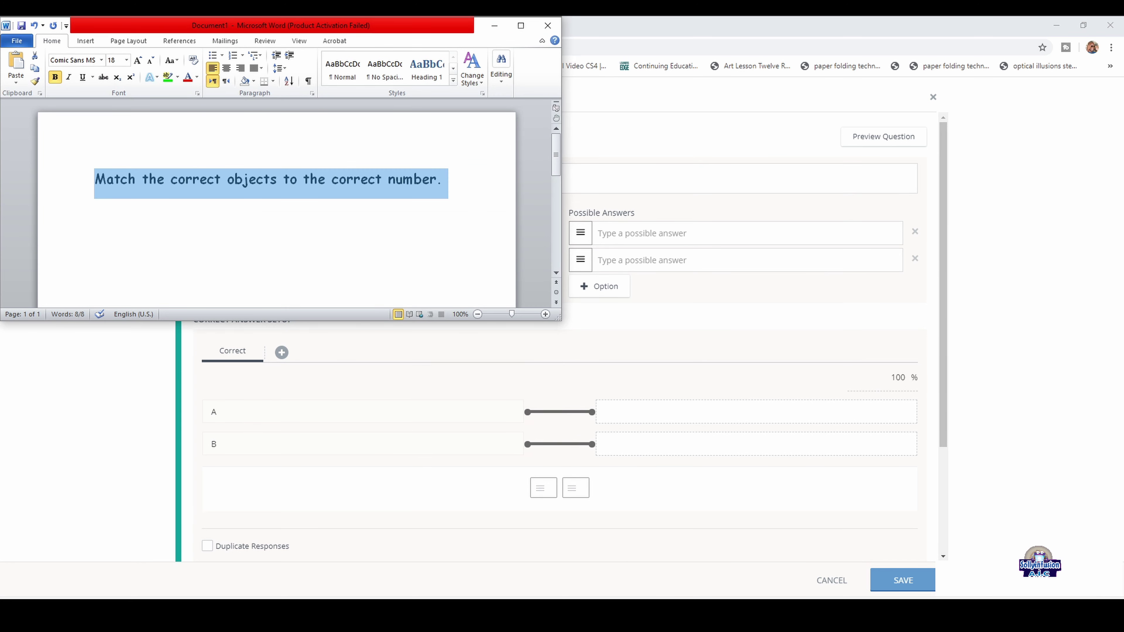
left_click(636, 192)
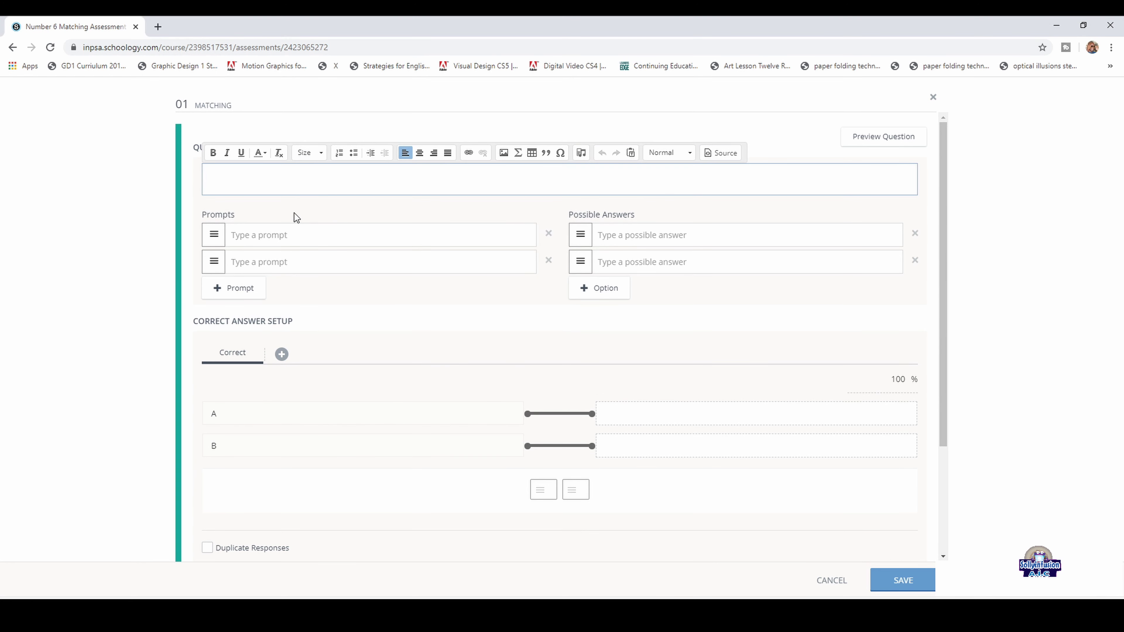
type("Match the correct objects to the correct number.")
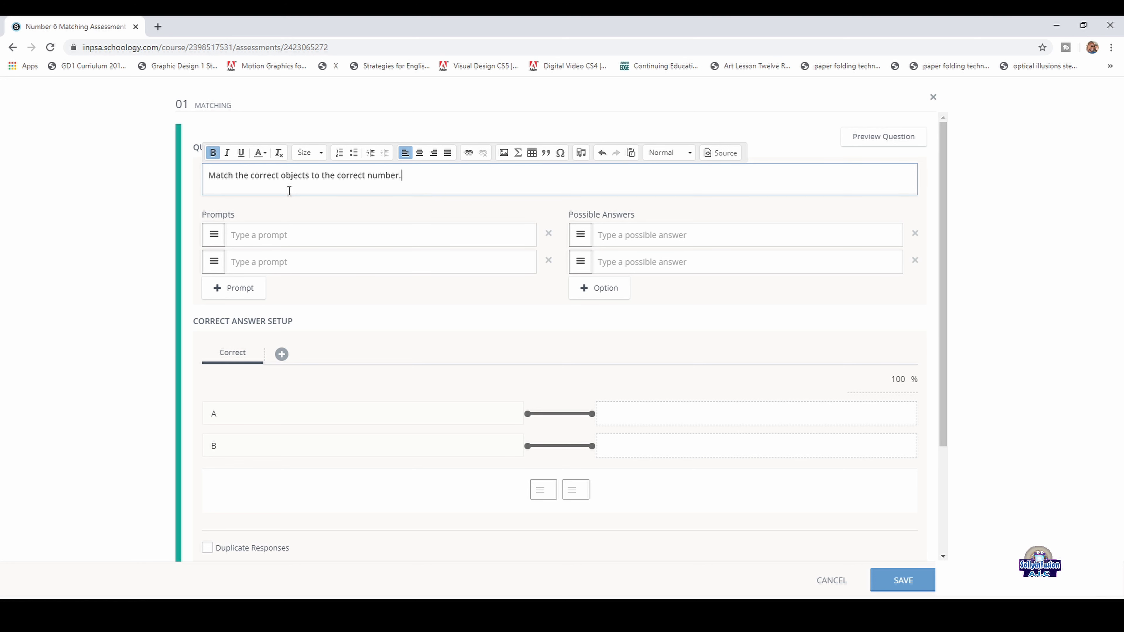
Set the question sentence to size 40 and enter a bold size-40 '6' as the first prompt
triple_click(413, 176)
left_click(309, 153)
left_click(307, 251)
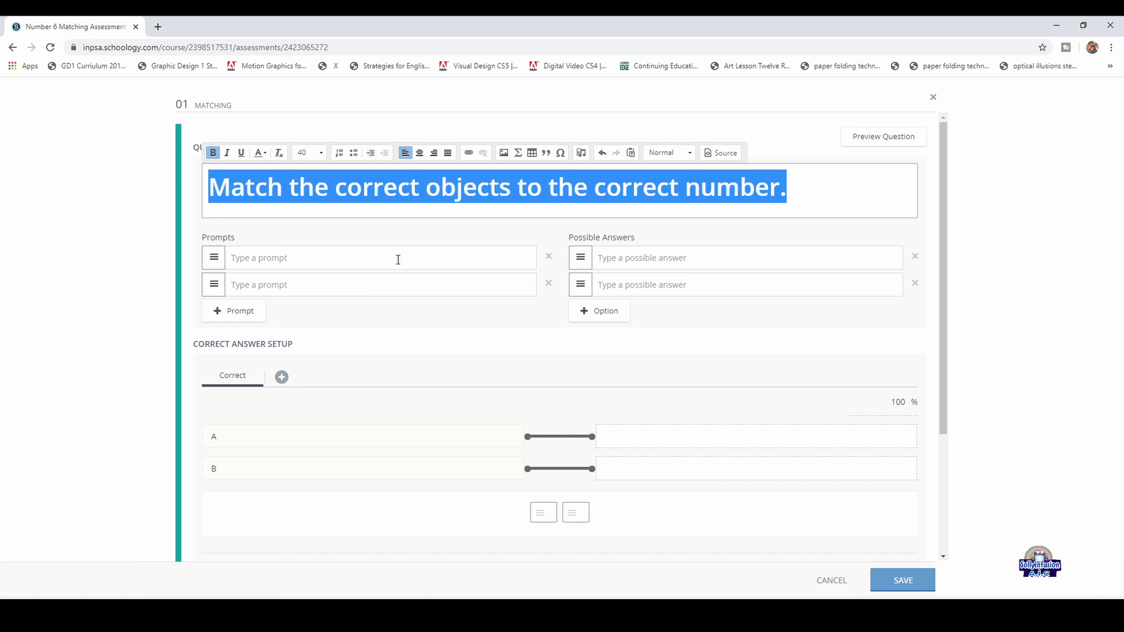
left_click(398, 260)
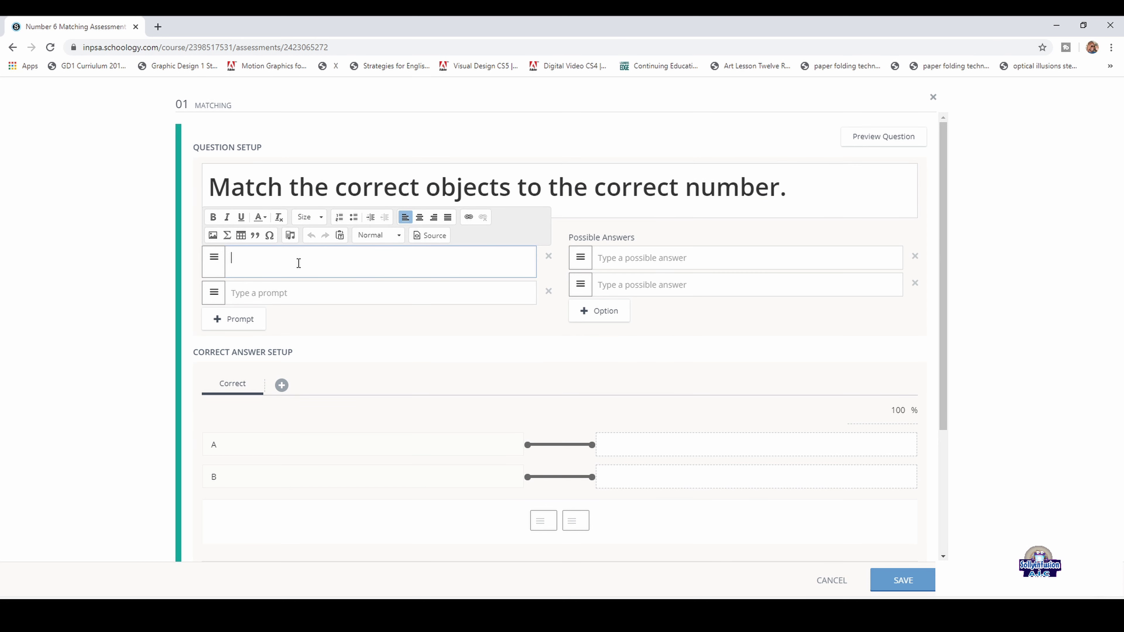
left_click(213, 217)
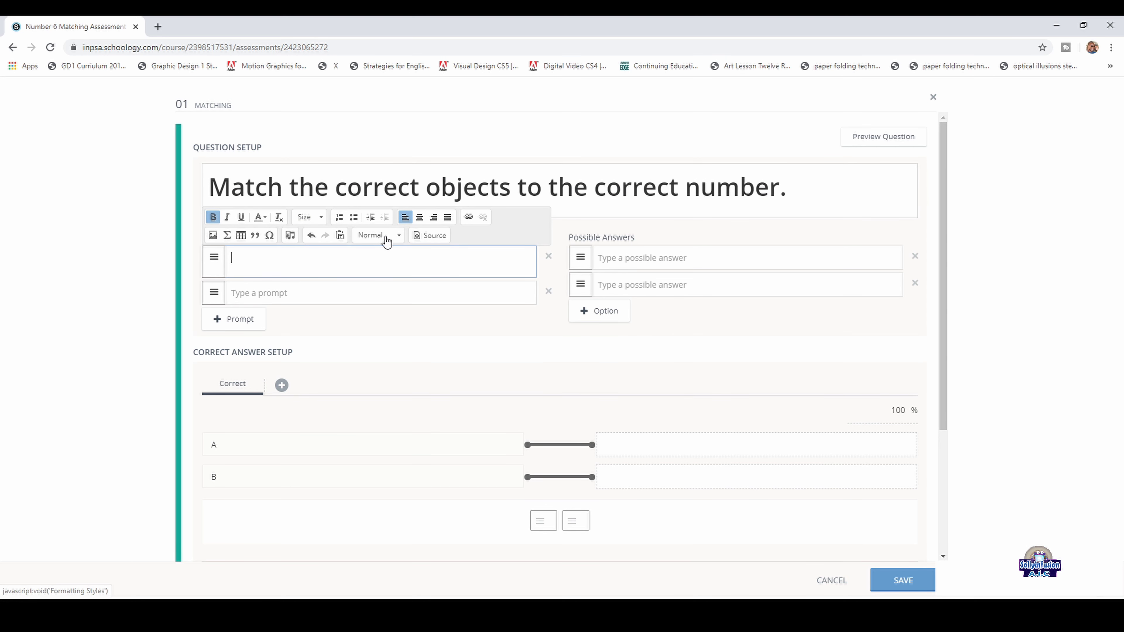
left_click(310, 219)
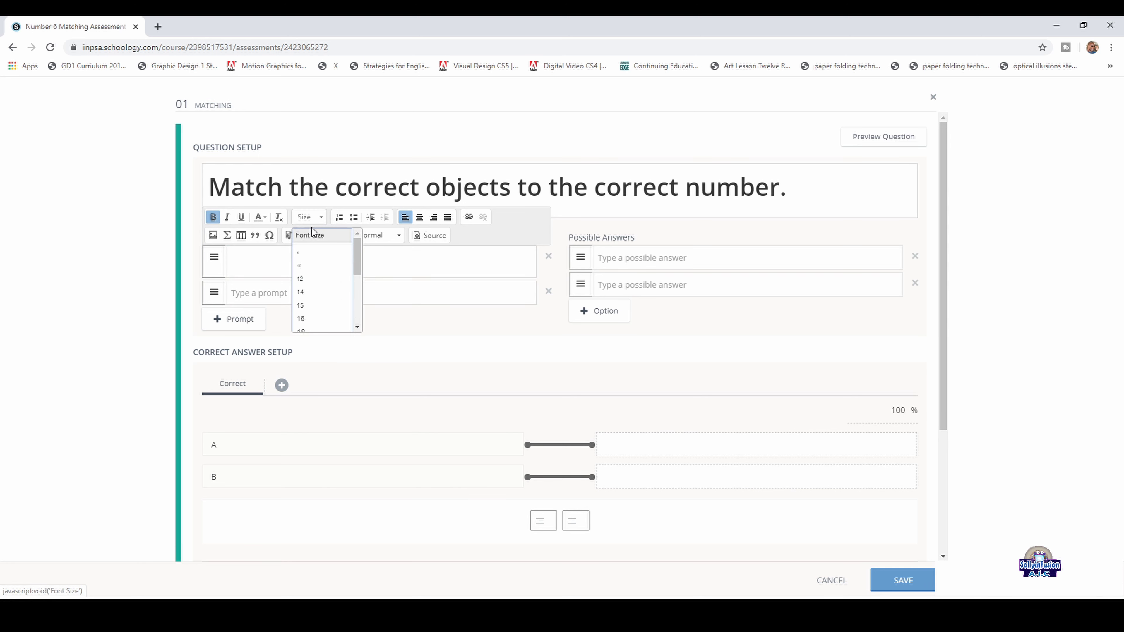
scroll(339, 296, "down", 3)
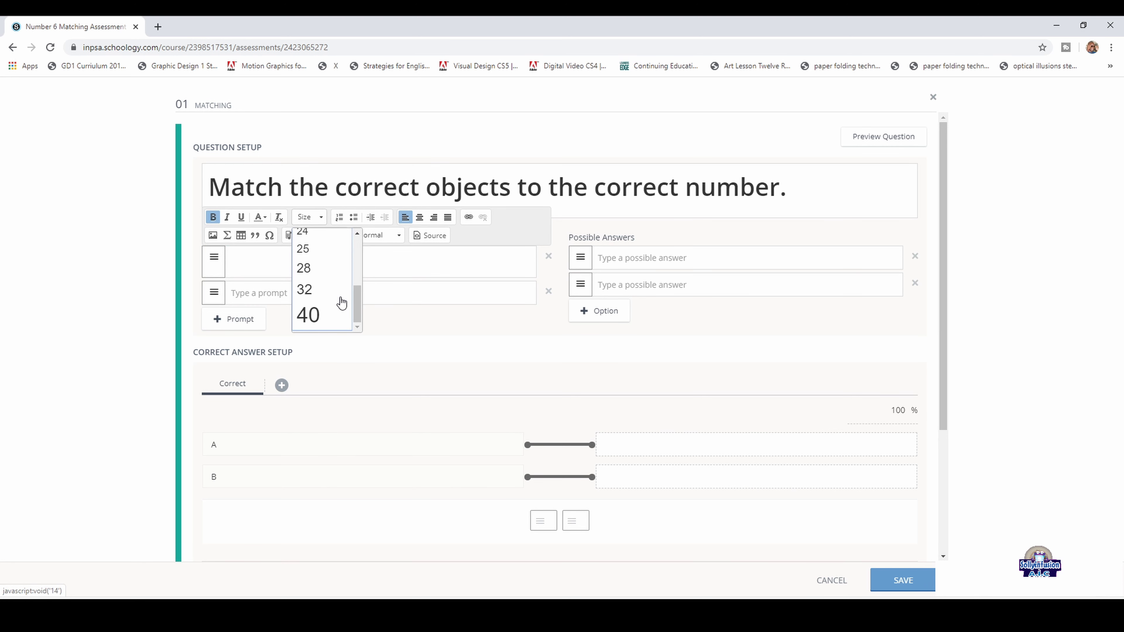
left_click(332, 318)
type("6")
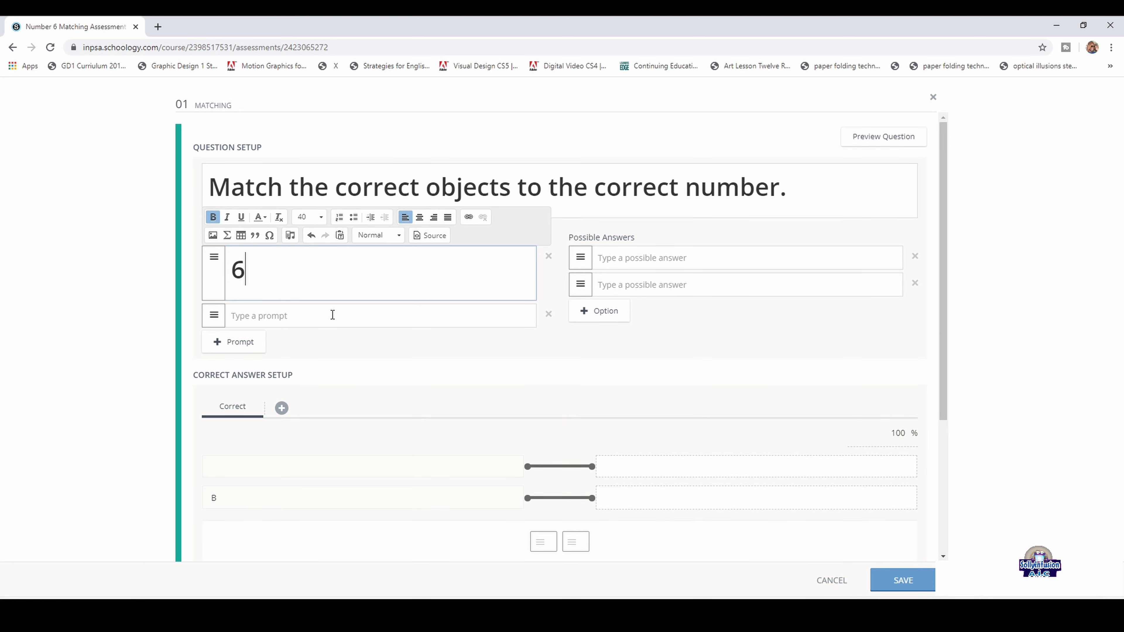
Enter a bold size-40 '2' as the second prompt
left_click(332, 315)
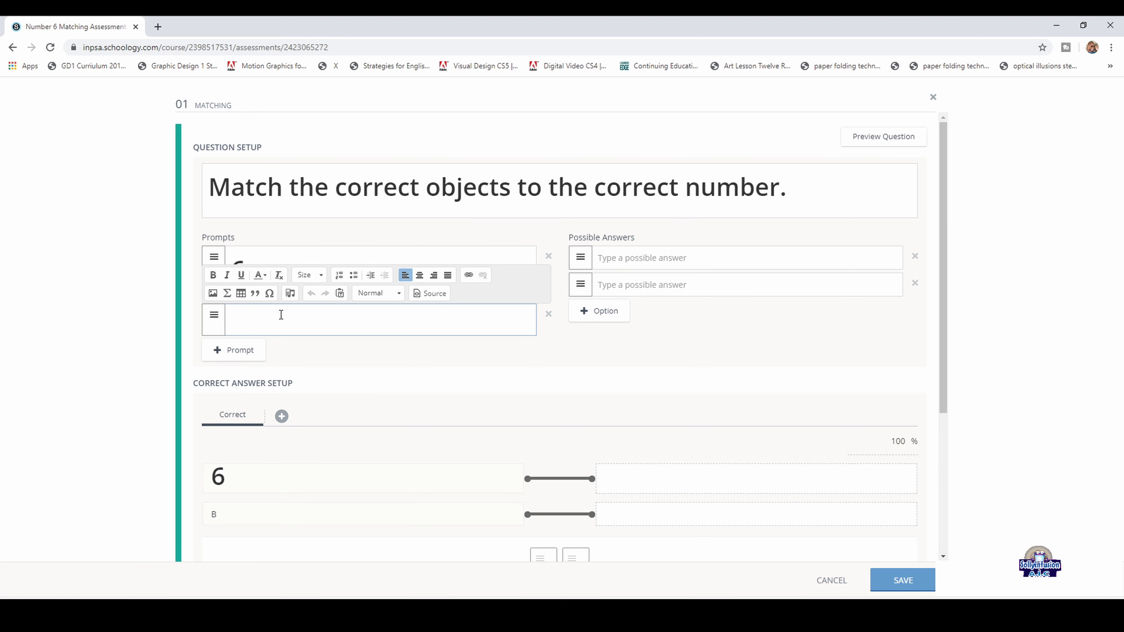
left_click(213, 275)
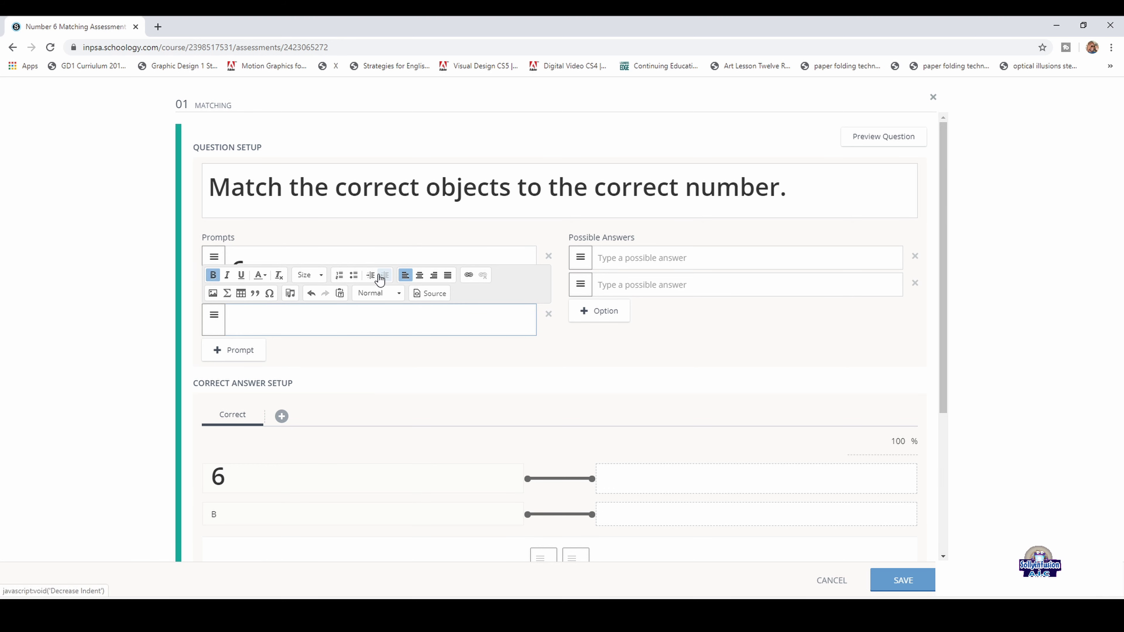
left_click(306, 275)
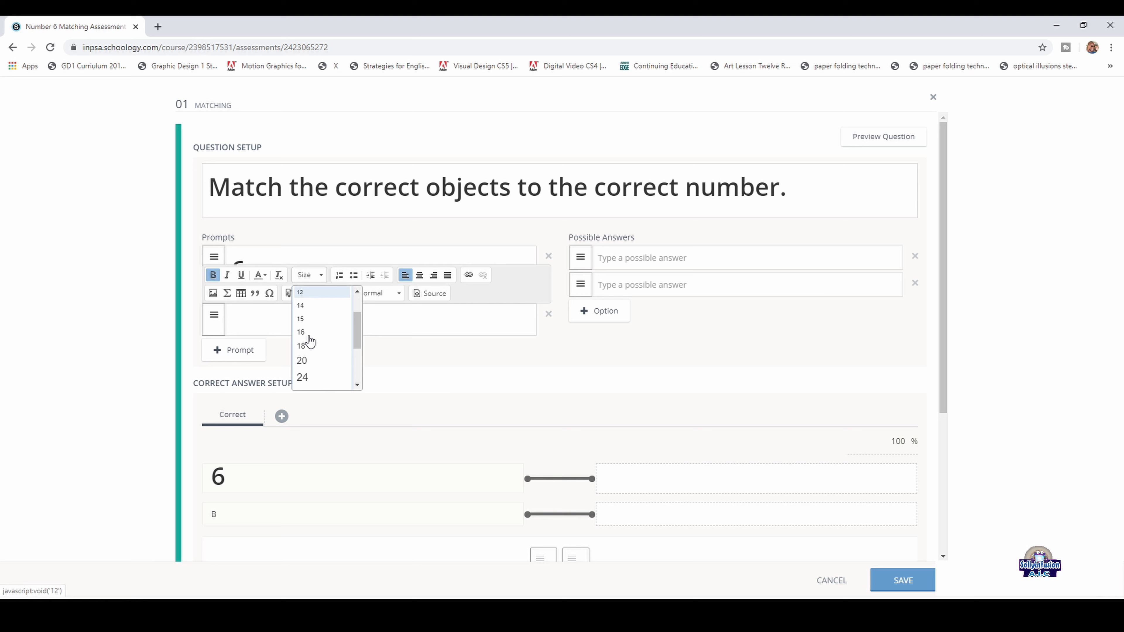
scroll(309, 341, "down", 3)
left_click(304, 372)
type("2")
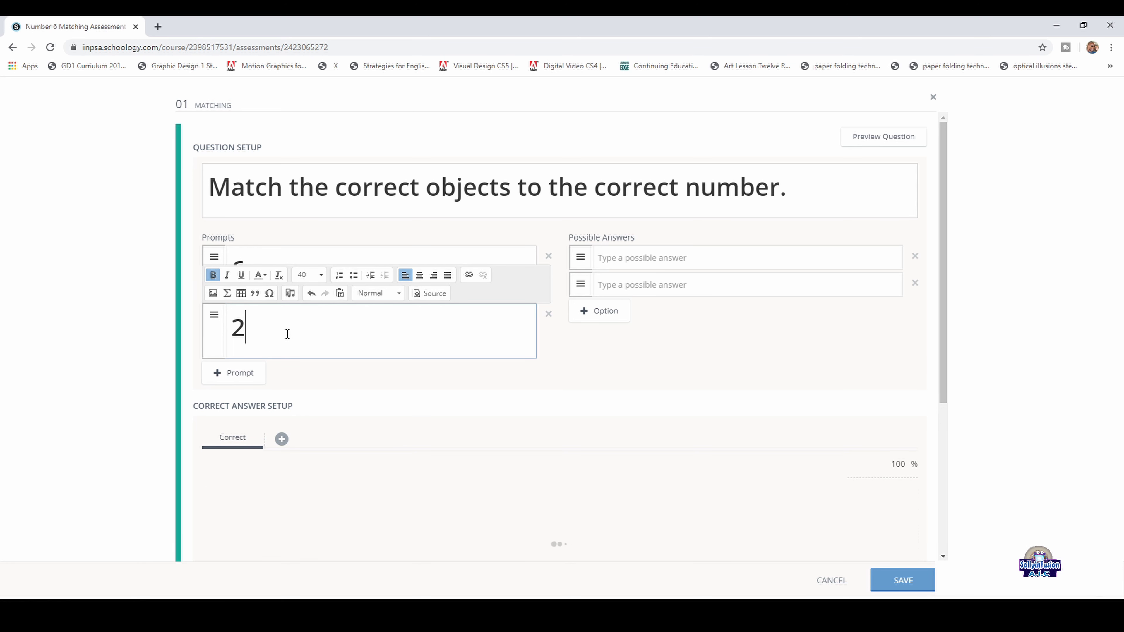
left_click(575, 356)
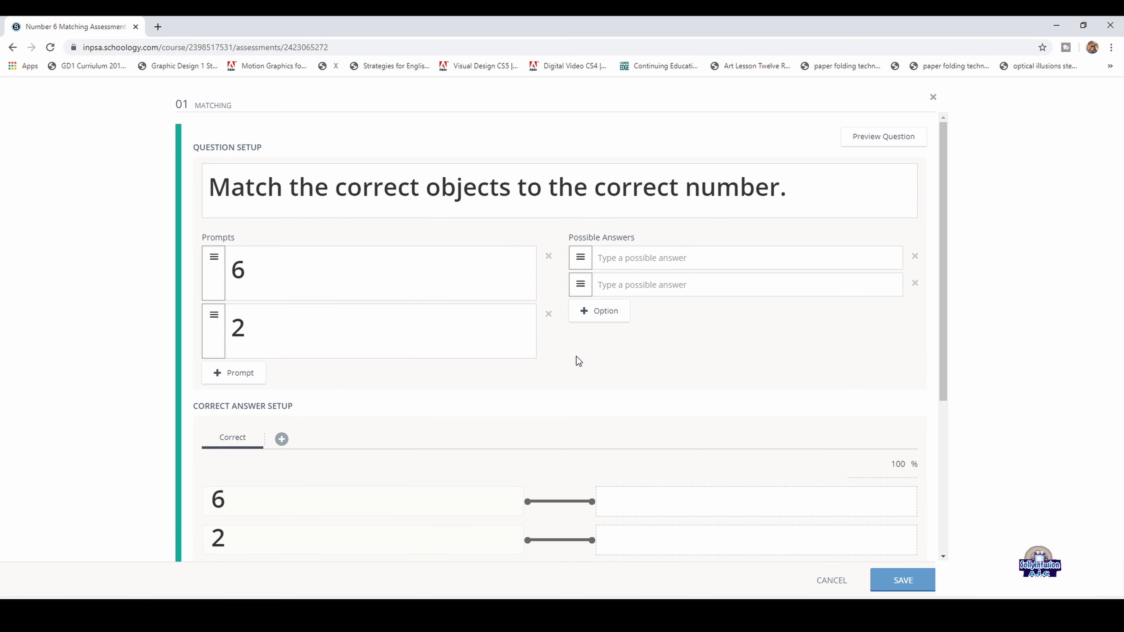
Upload the six-apples image into the first answer, resized to 100 pixels wide
left_click(620, 264)
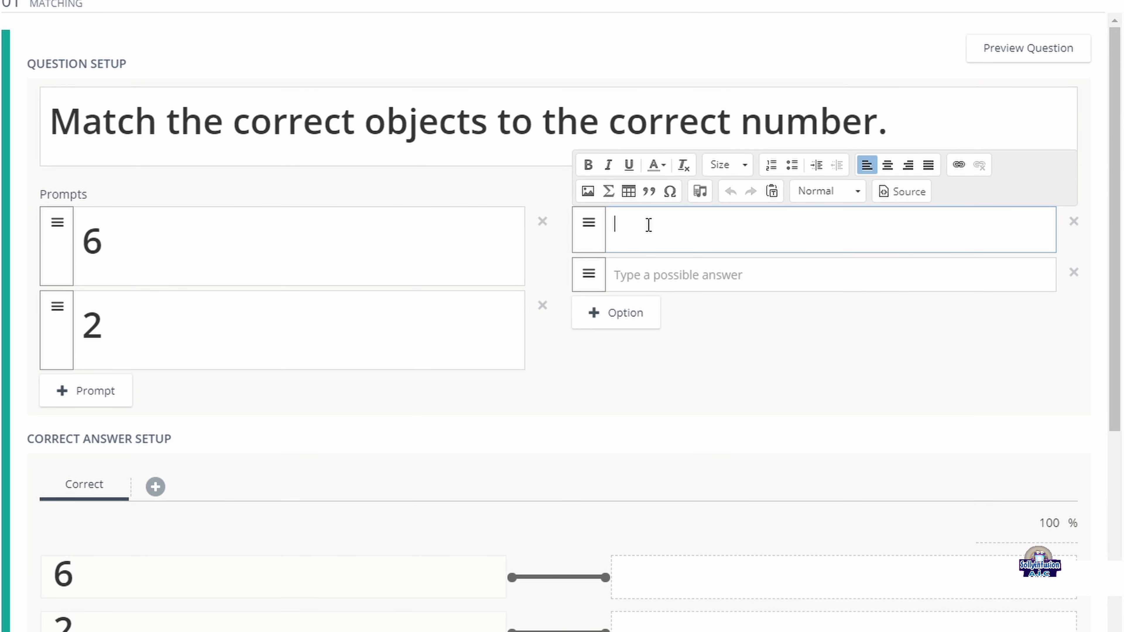
left_click(590, 190)
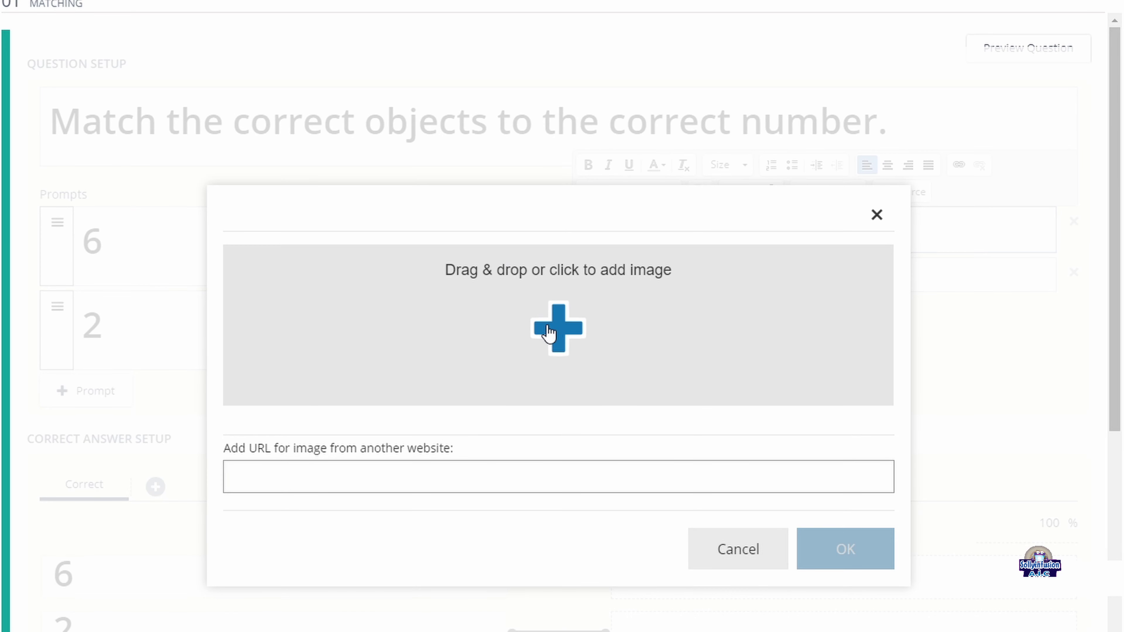
left_click(556, 328)
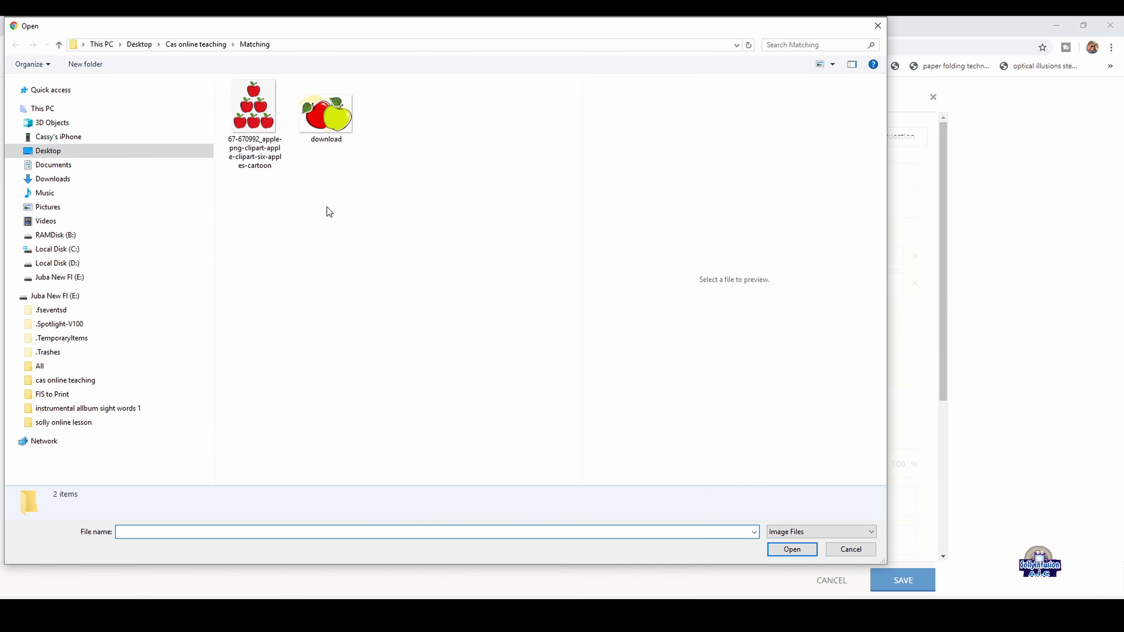
left_click(265, 128)
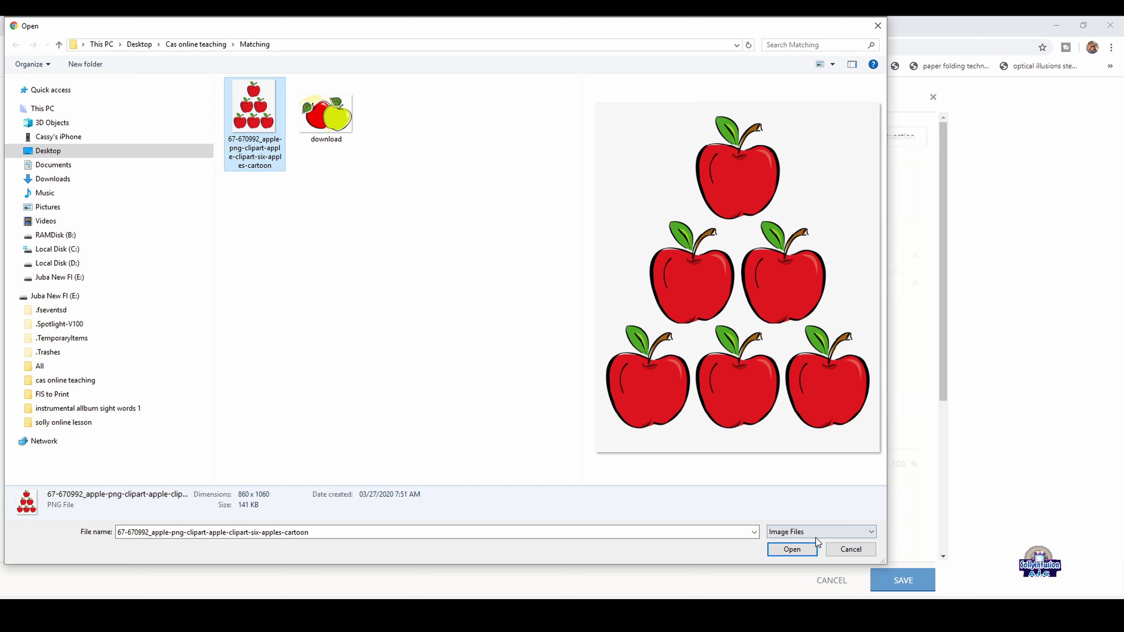
left_click(810, 551)
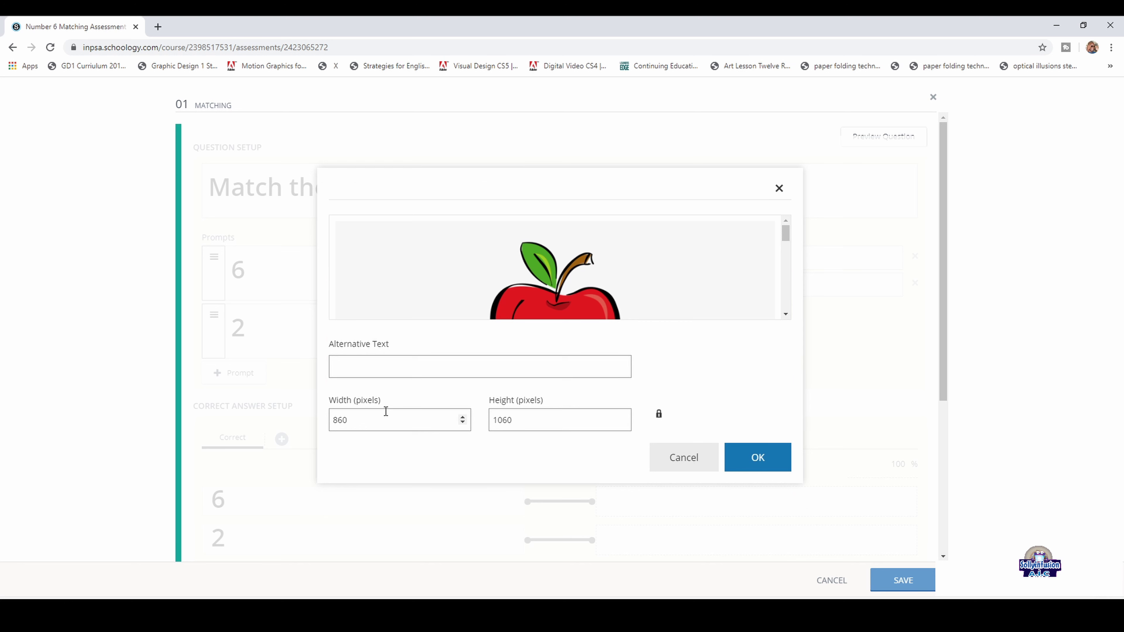
double_click(340, 421)
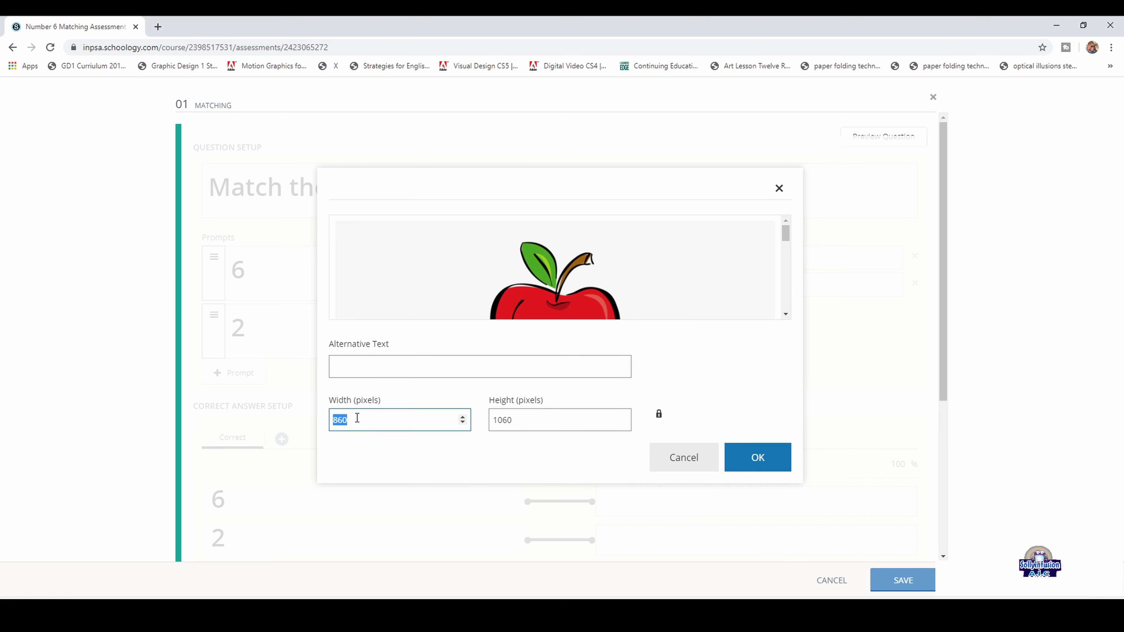
type("100")
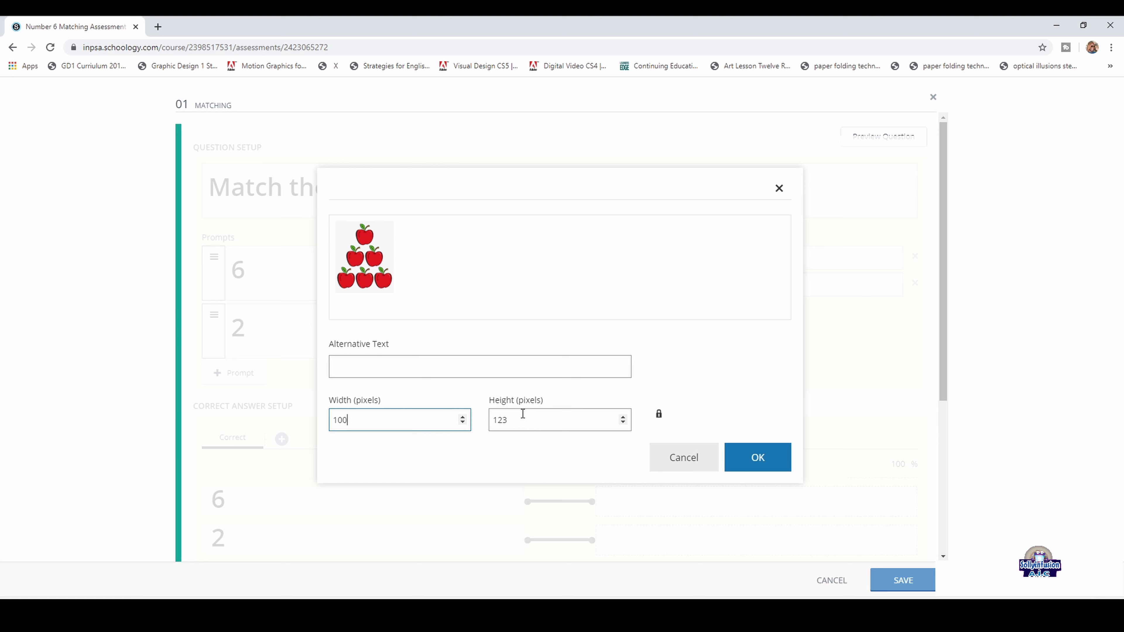
left_click(770, 465)
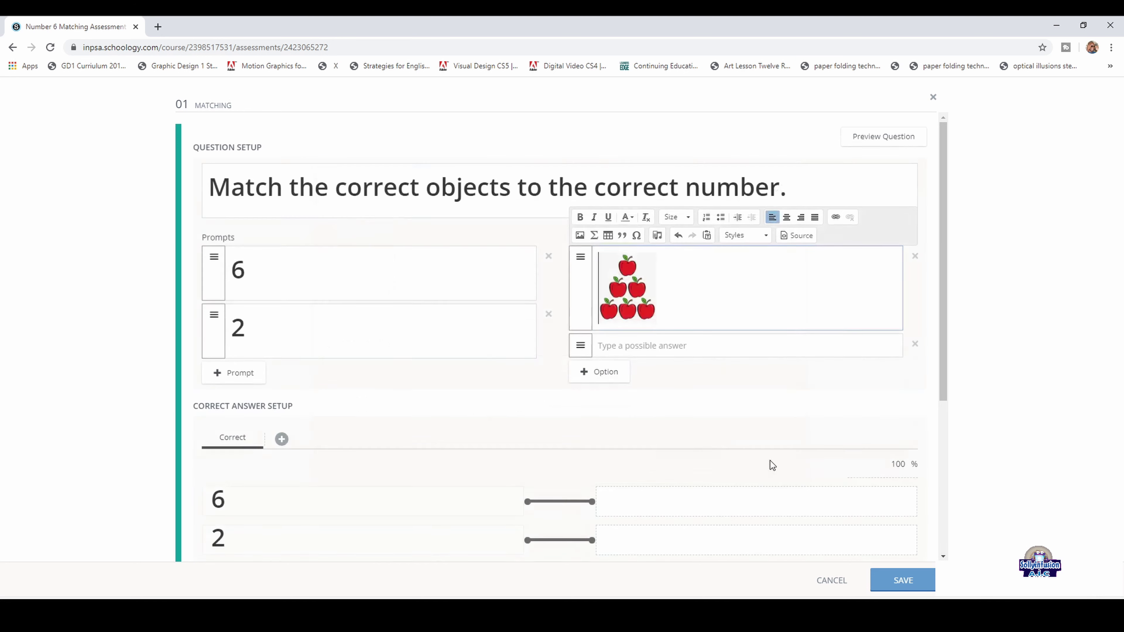
Insert the two-apples image into the second answer, resized to 100 × 71 pixels
left_click(660, 348)
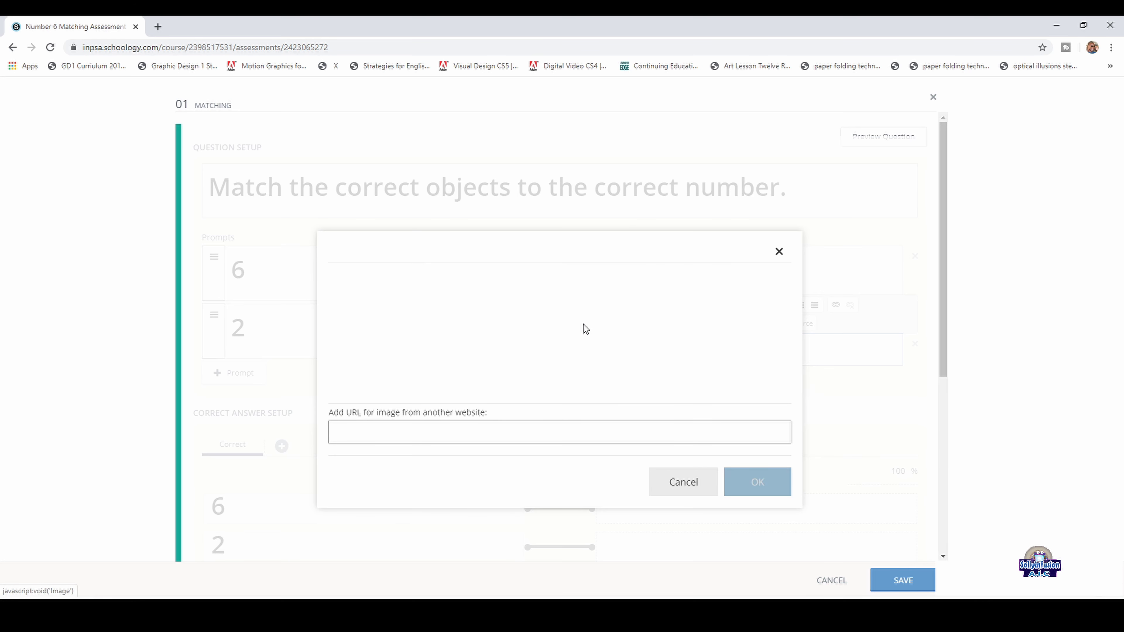
left_click(547, 326)
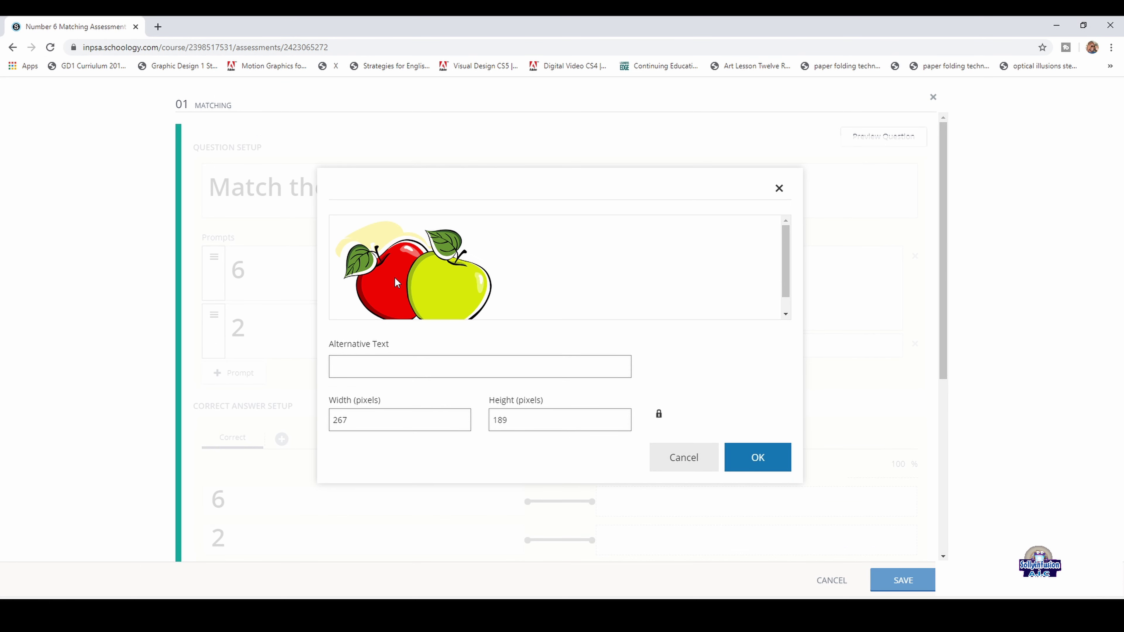
left_click(385, 421)
double_click(385, 421)
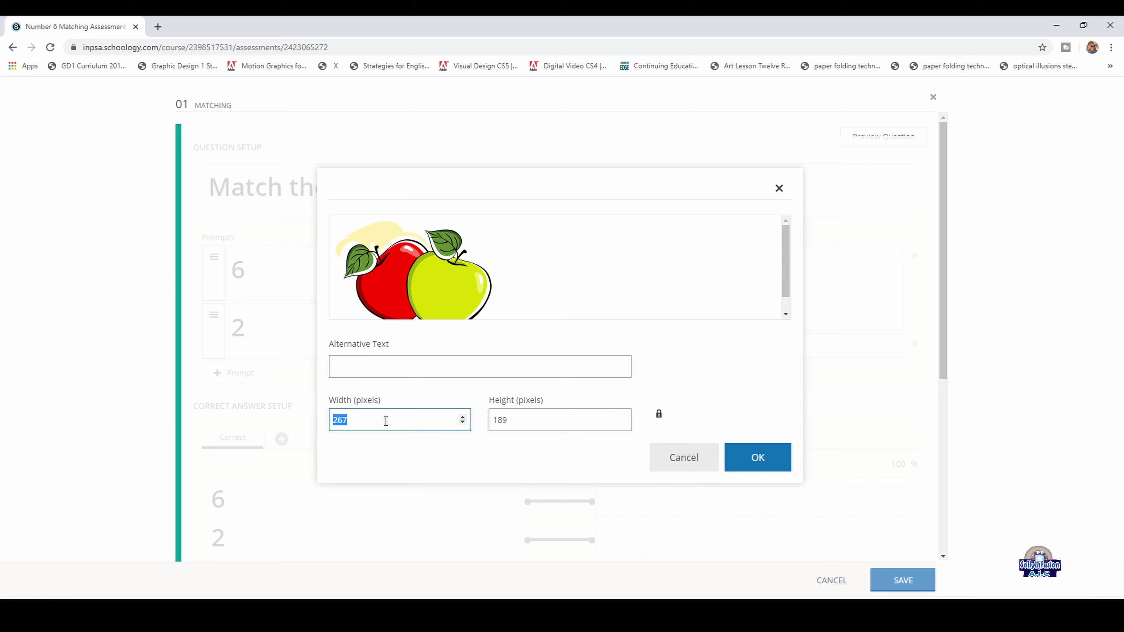
type("100")
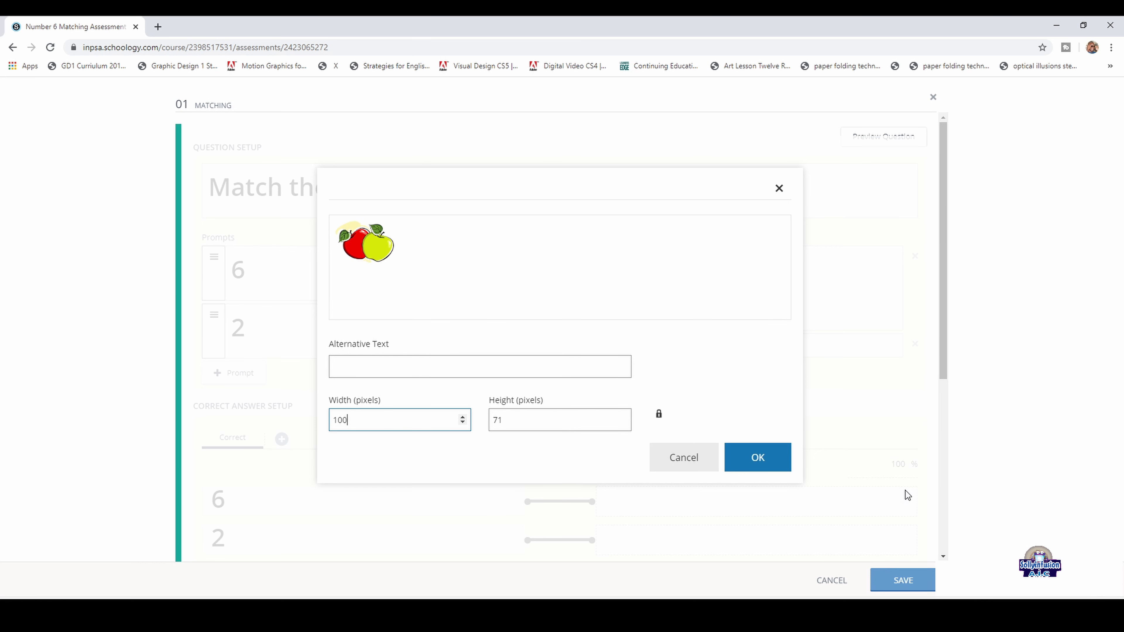
left_click(755, 458)
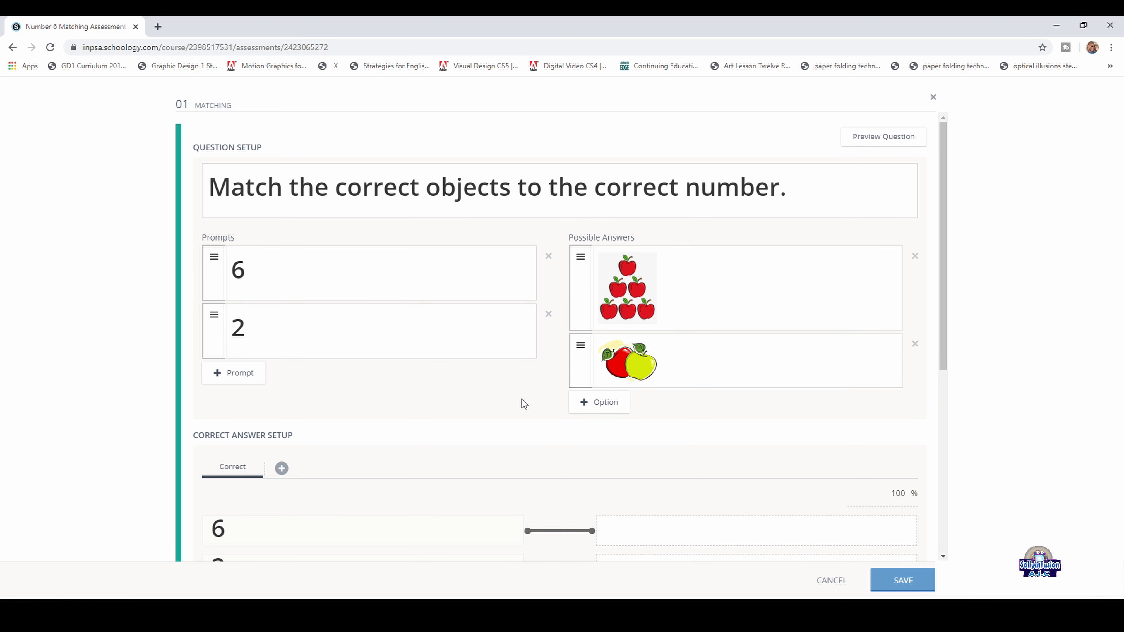
Pair the six-apples card with 6 and the two-apples card with 2
scroll(521, 399, "down", 4)
left_click_drag(194, 259, 294, 261)
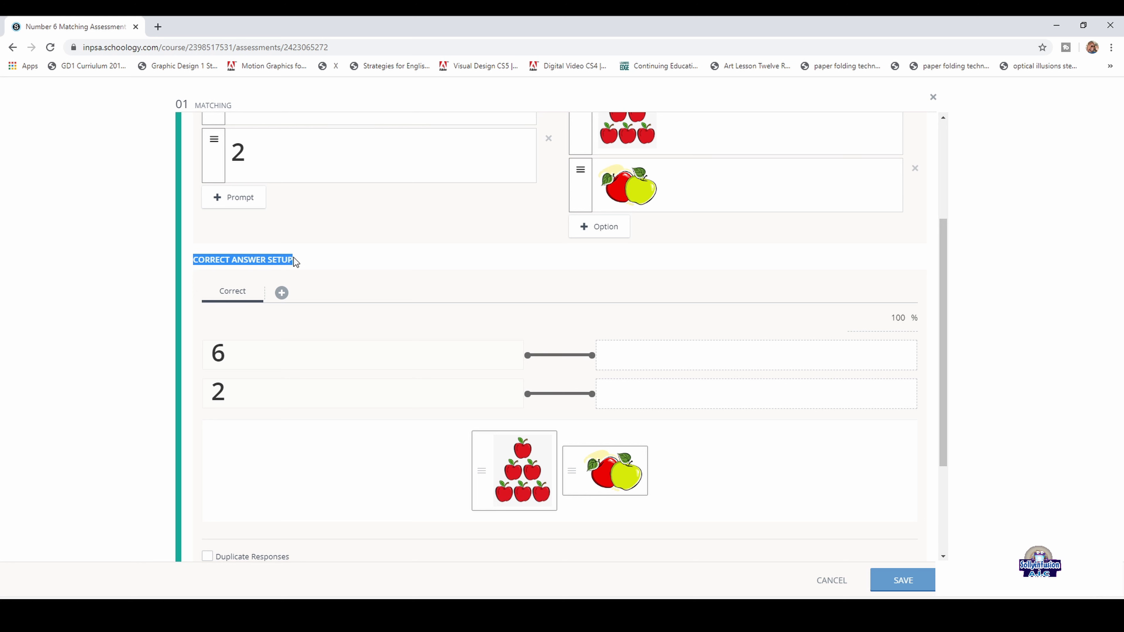
left_click_drag(522, 469, 657, 349)
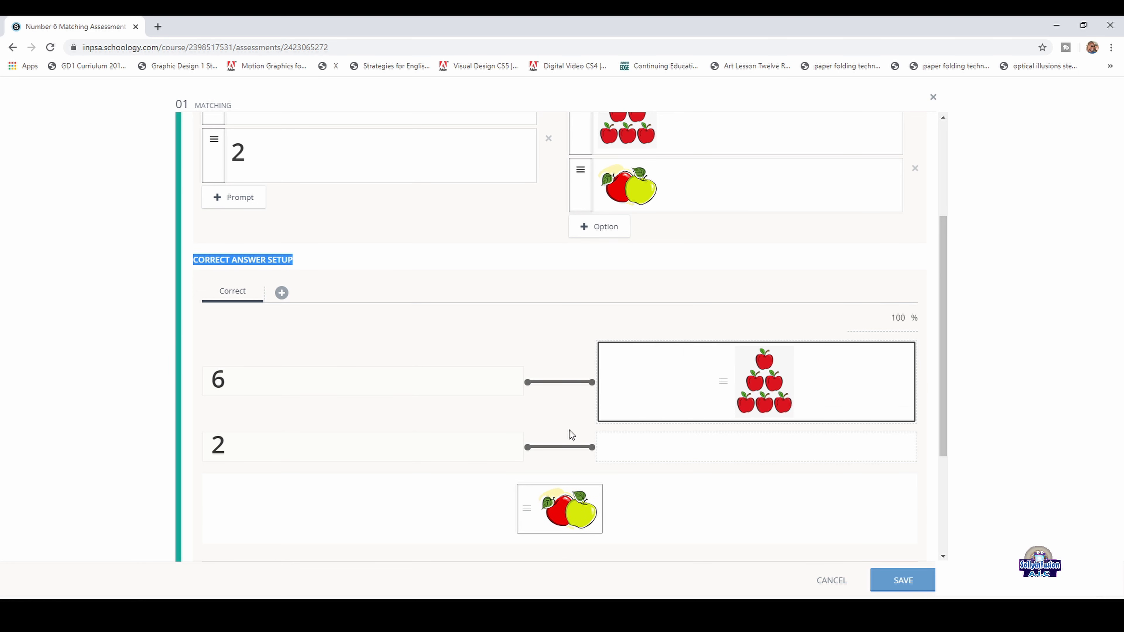
left_click_drag(553, 517, 740, 451)
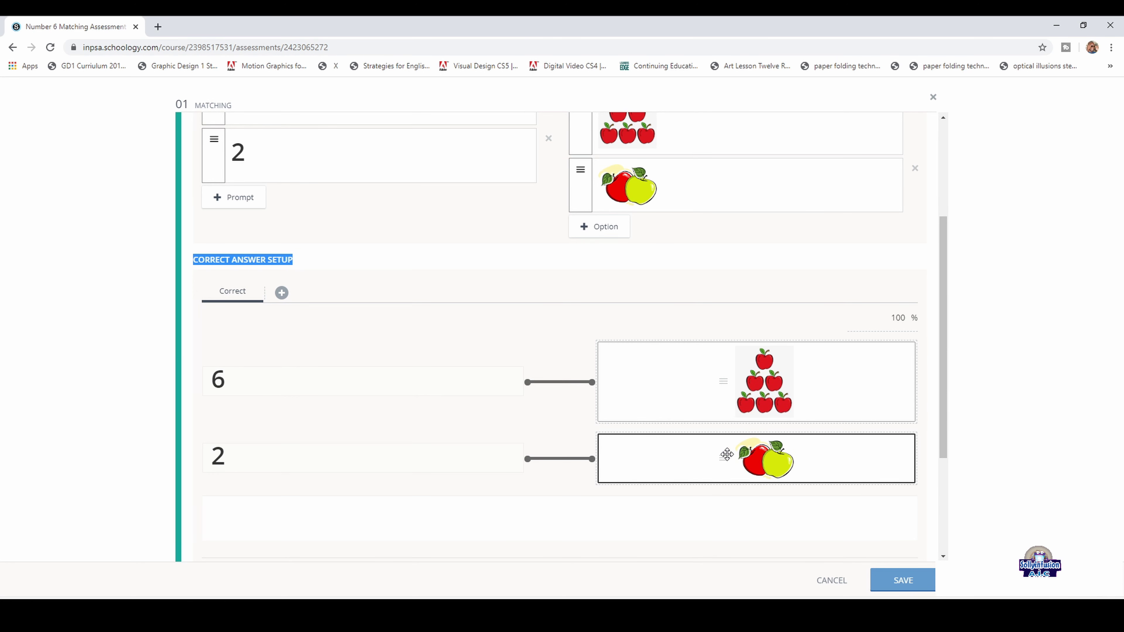
Save the matching question so it is listed as question 01
scroll(666, 531, "down", 3)
left_click_drag(323, 443, 278, 448)
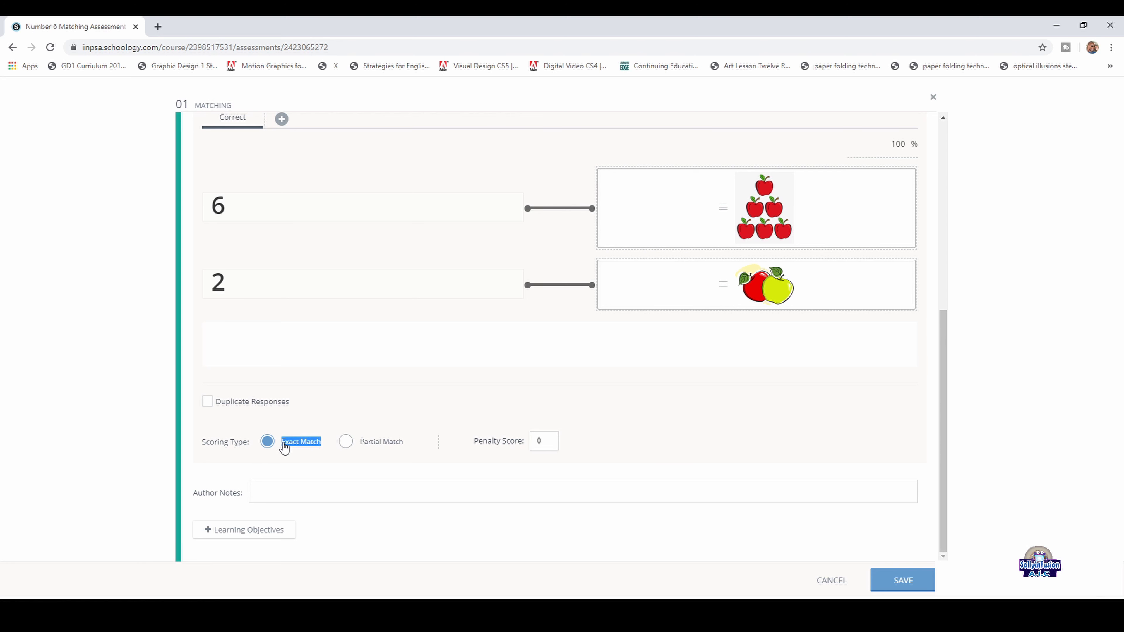
left_click(316, 452)
left_click(897, 581)
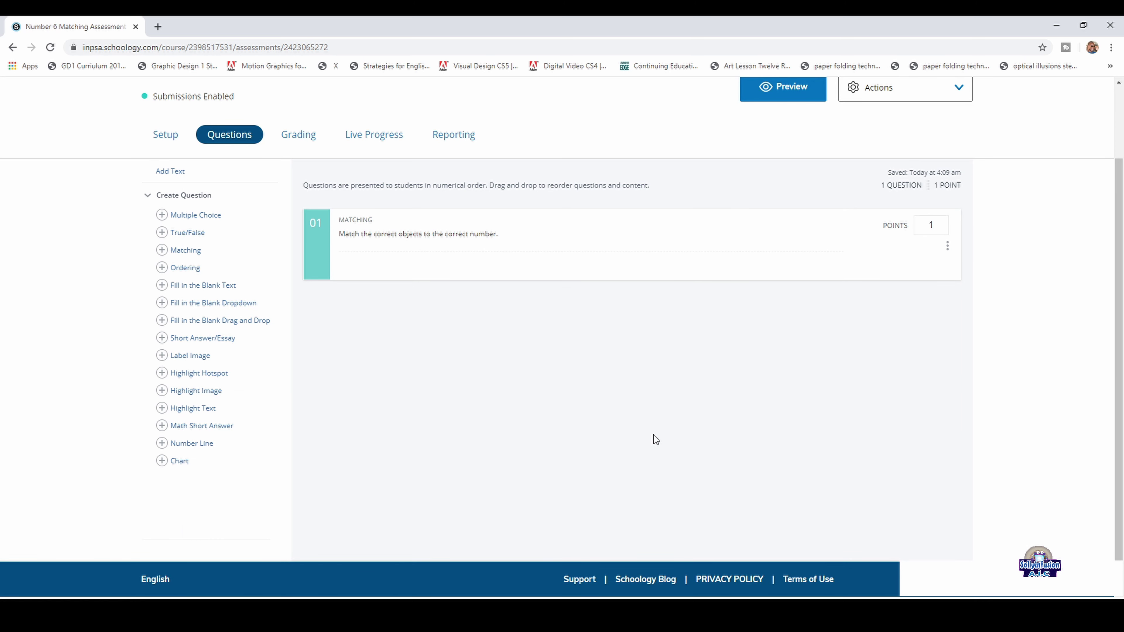
Change question 01's point value from 1 to 2, making the assessment total 2 points
double_click(938, 219)
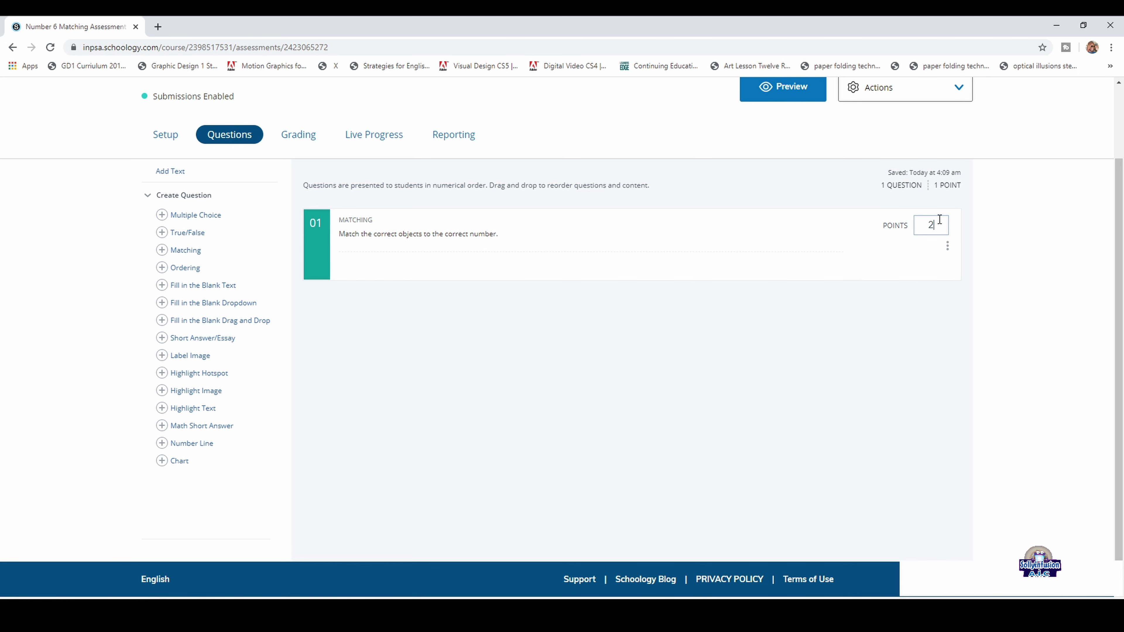
left_click(947, 245)
left_click(972, 256)
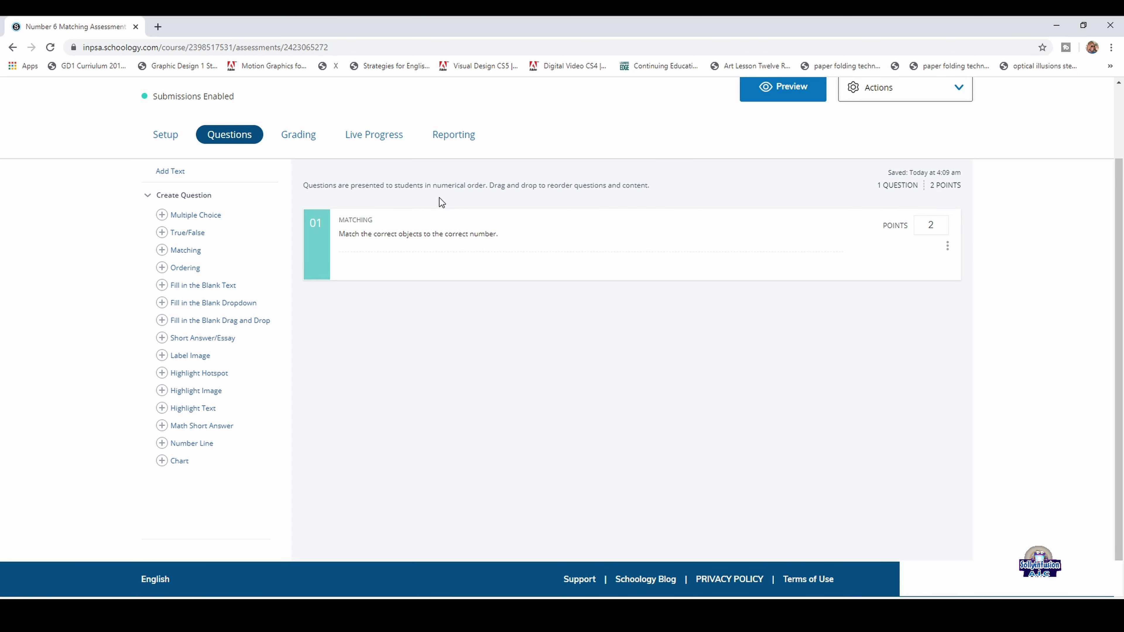
scroll(521, 208, "up", 3)
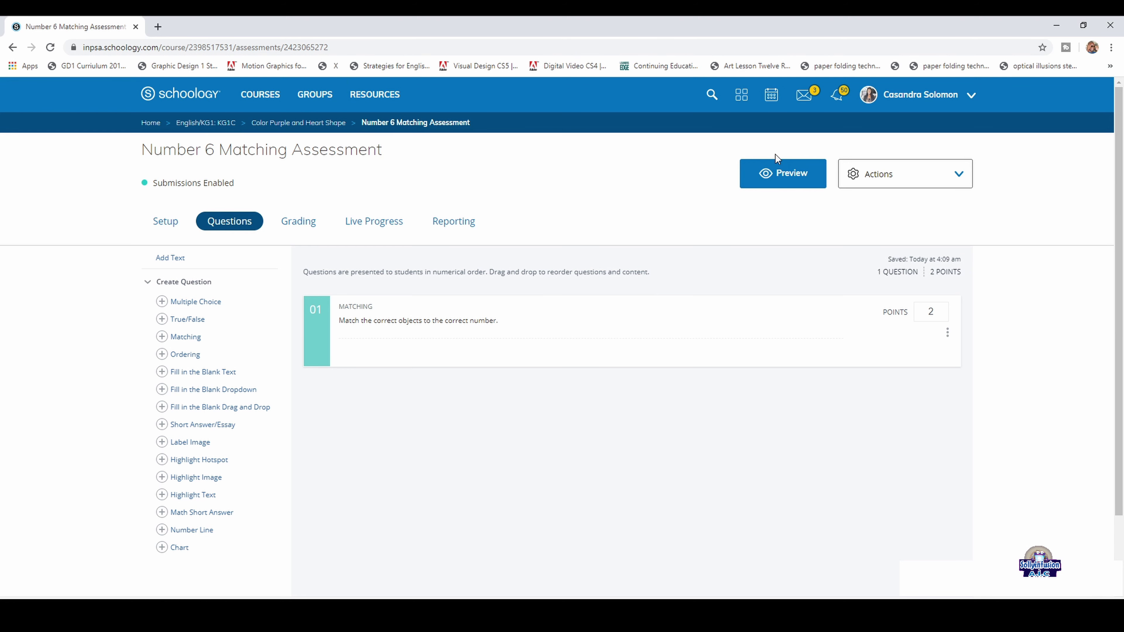
left_click(784, 172)
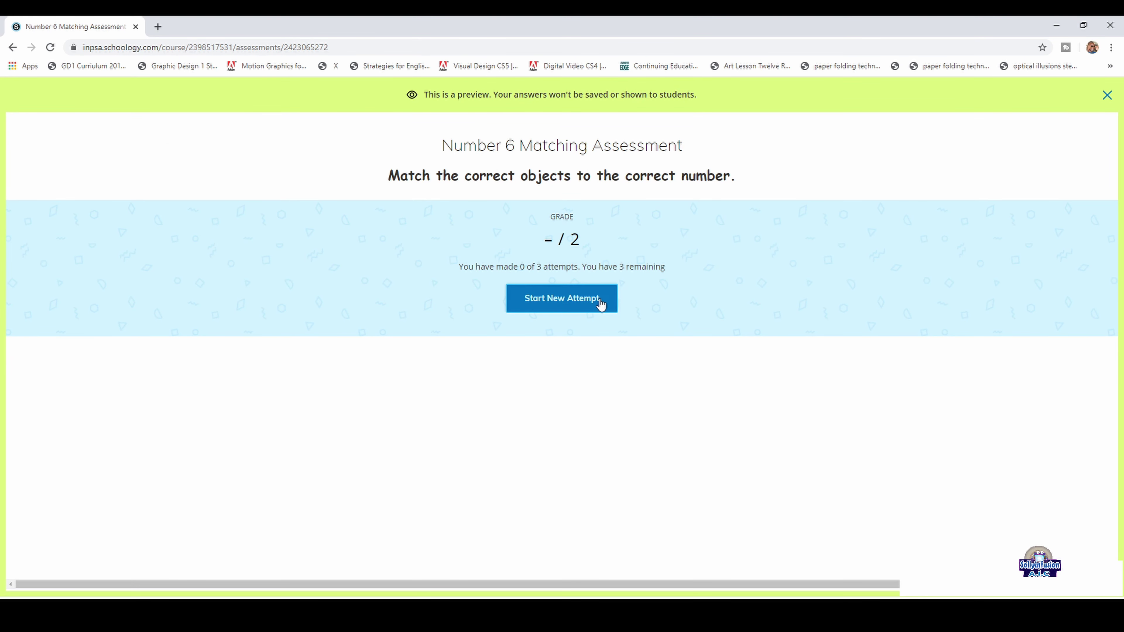
left_click_drag(420, 95, 702, 98)
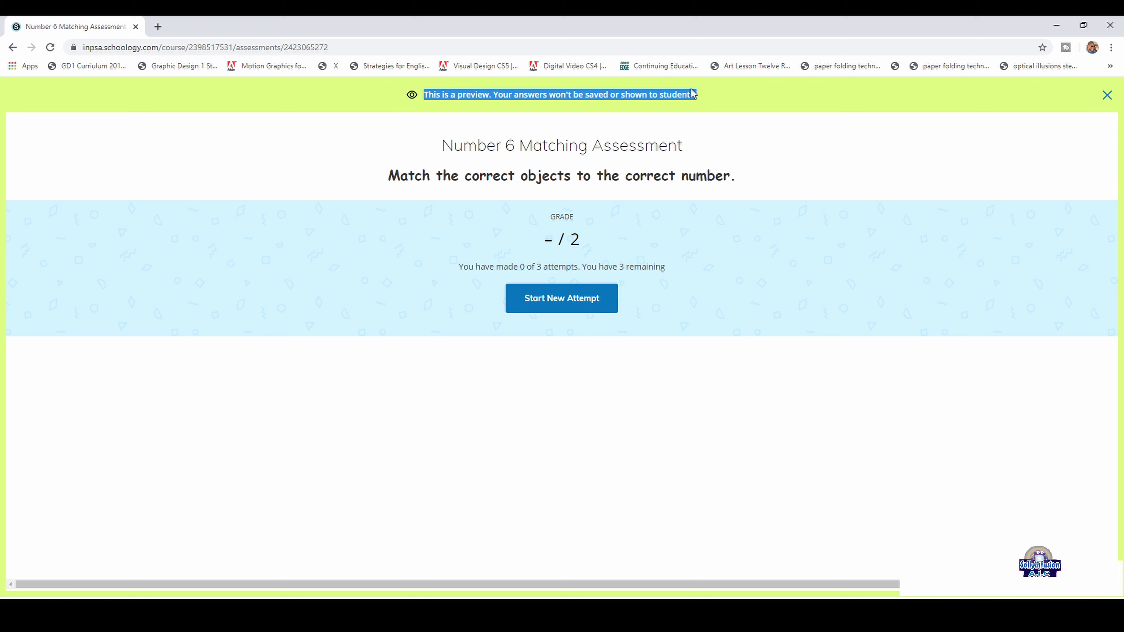
left_click(557, 297)
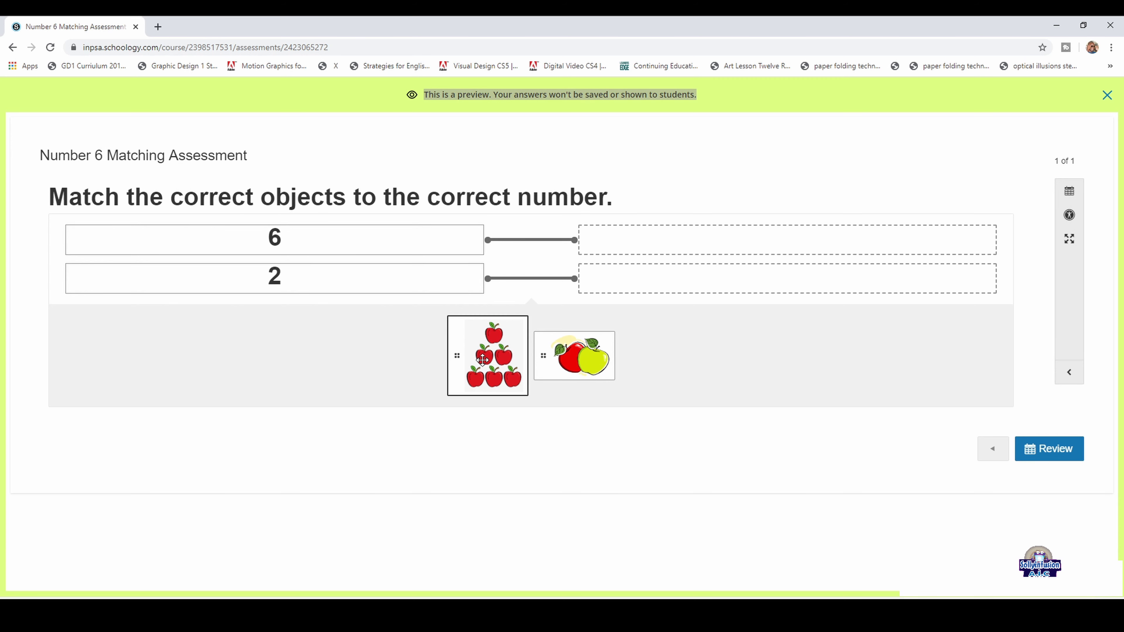
left_click_drag(514, 317, 652, 239)
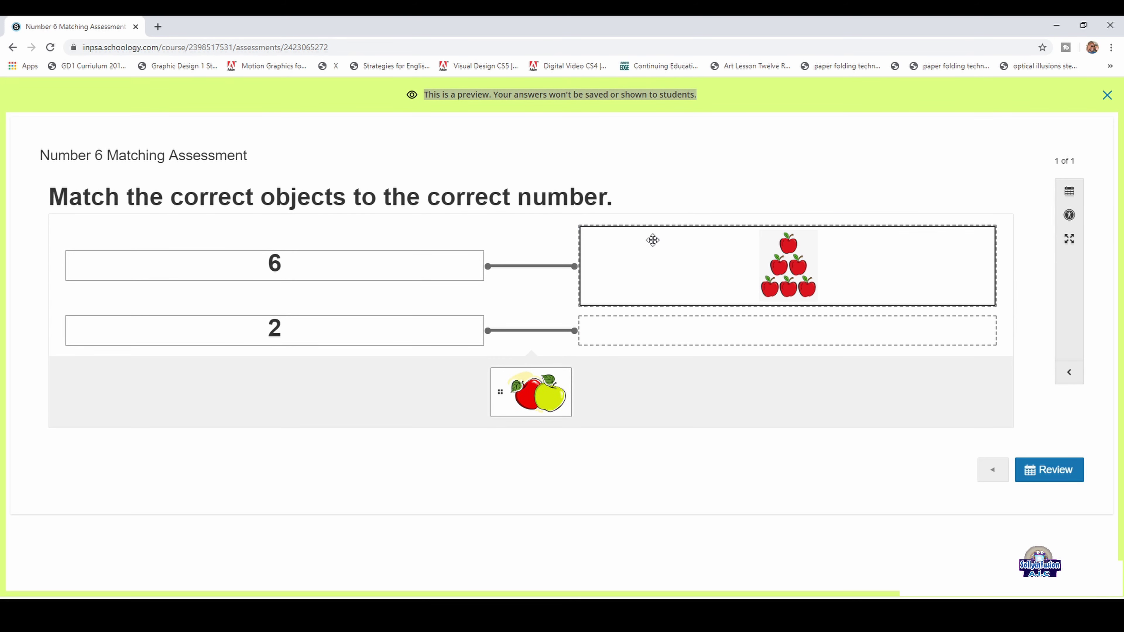
left_click_drag(542, 384, 685, 341)
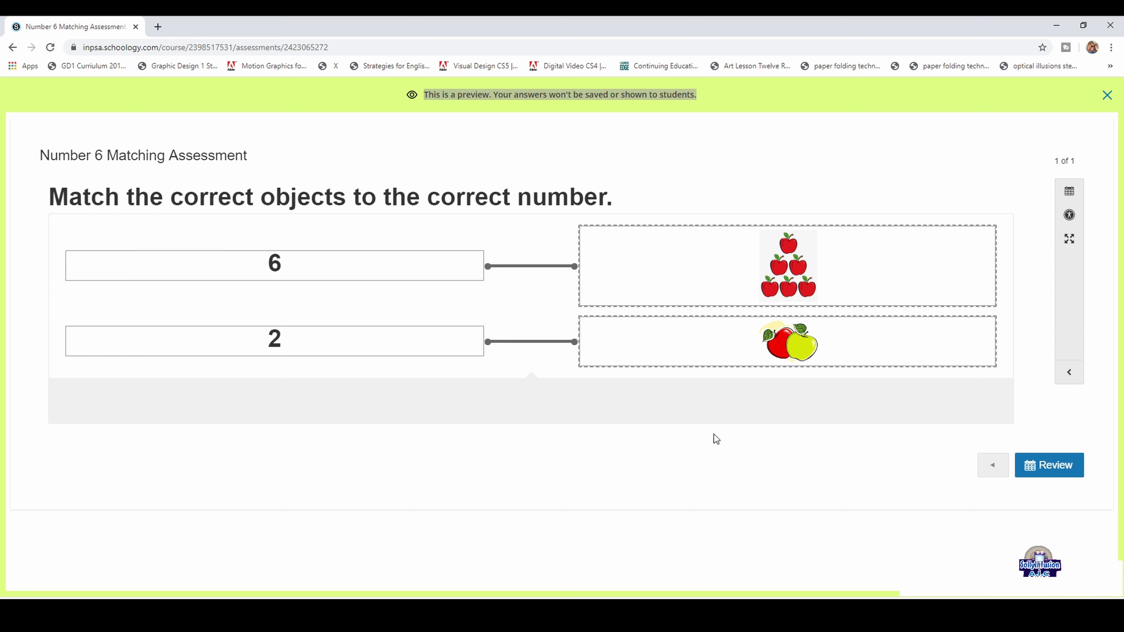
left_click(1056, 467)
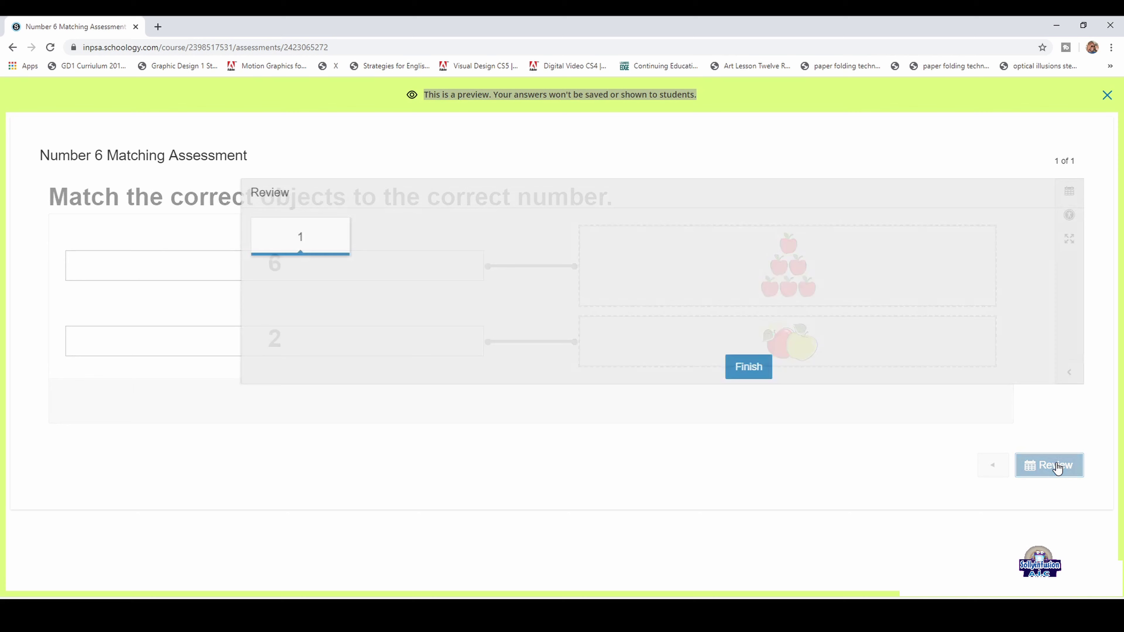
left_click(533, 372)
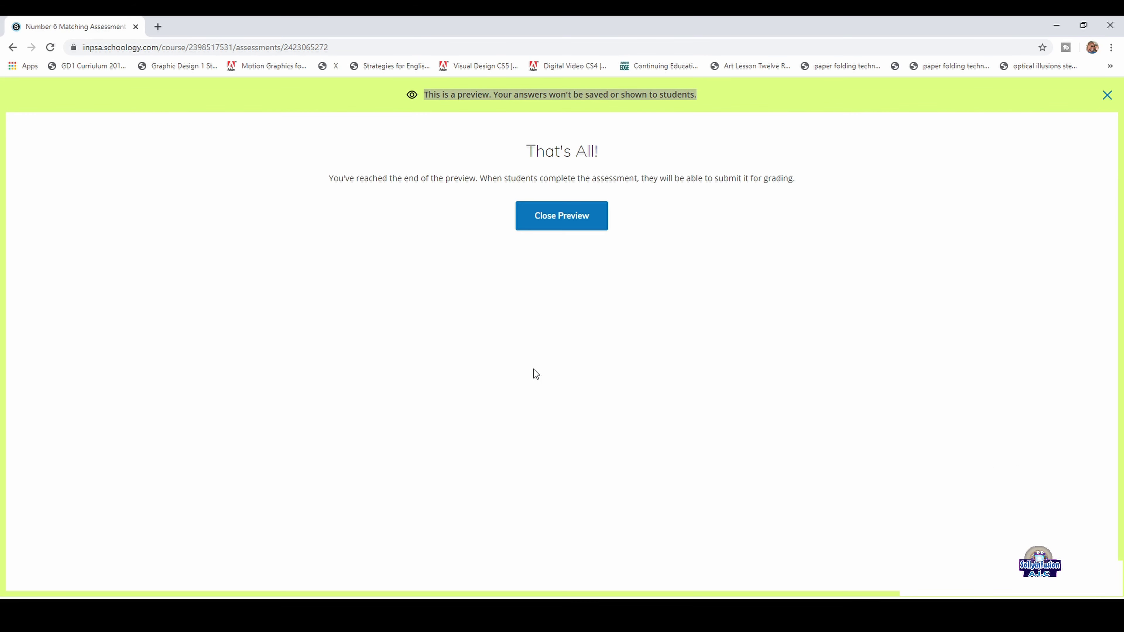
left_click(549, 216)
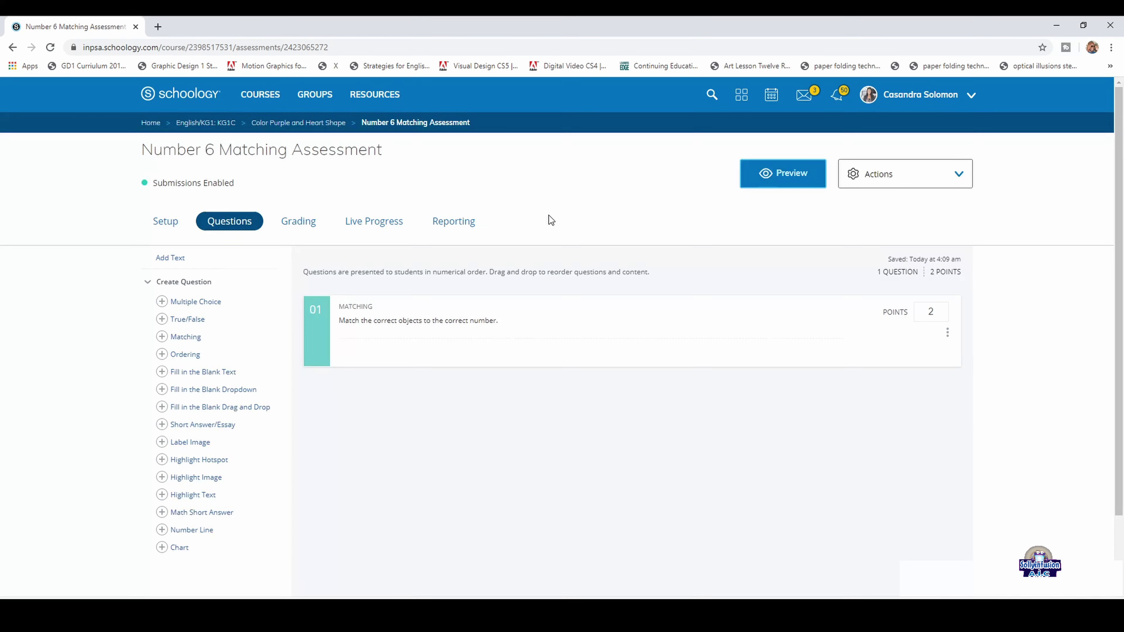